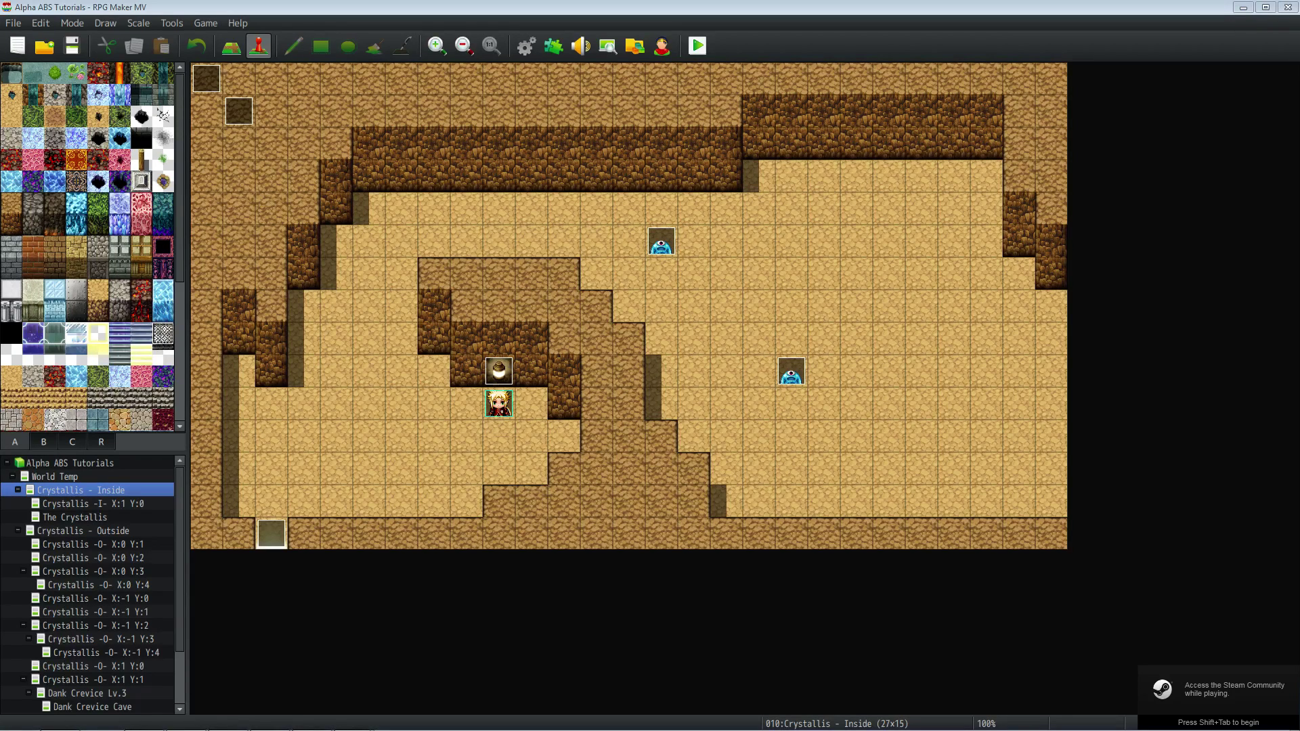
# Save the project and bring up the edit options for lantern event EV005 on the cave map.
pyautogui.click(298, 11)
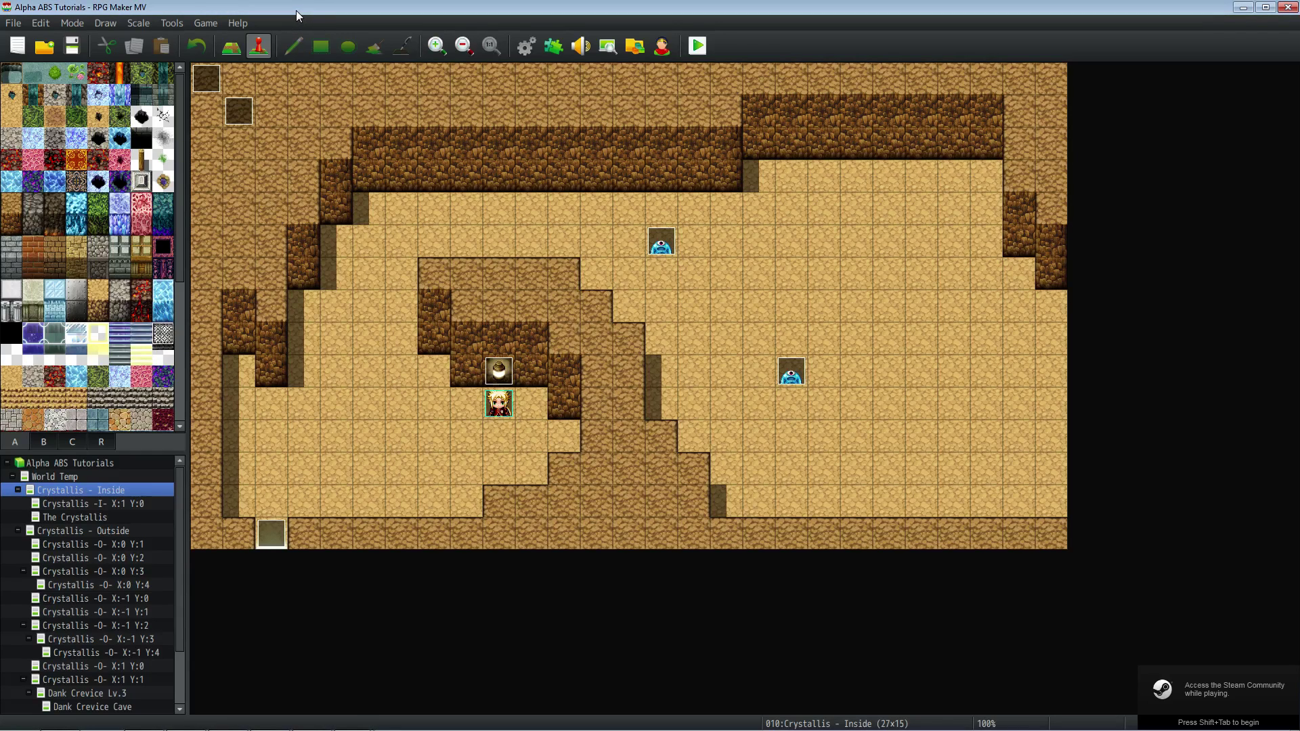
pyautogui.click(72, 46)
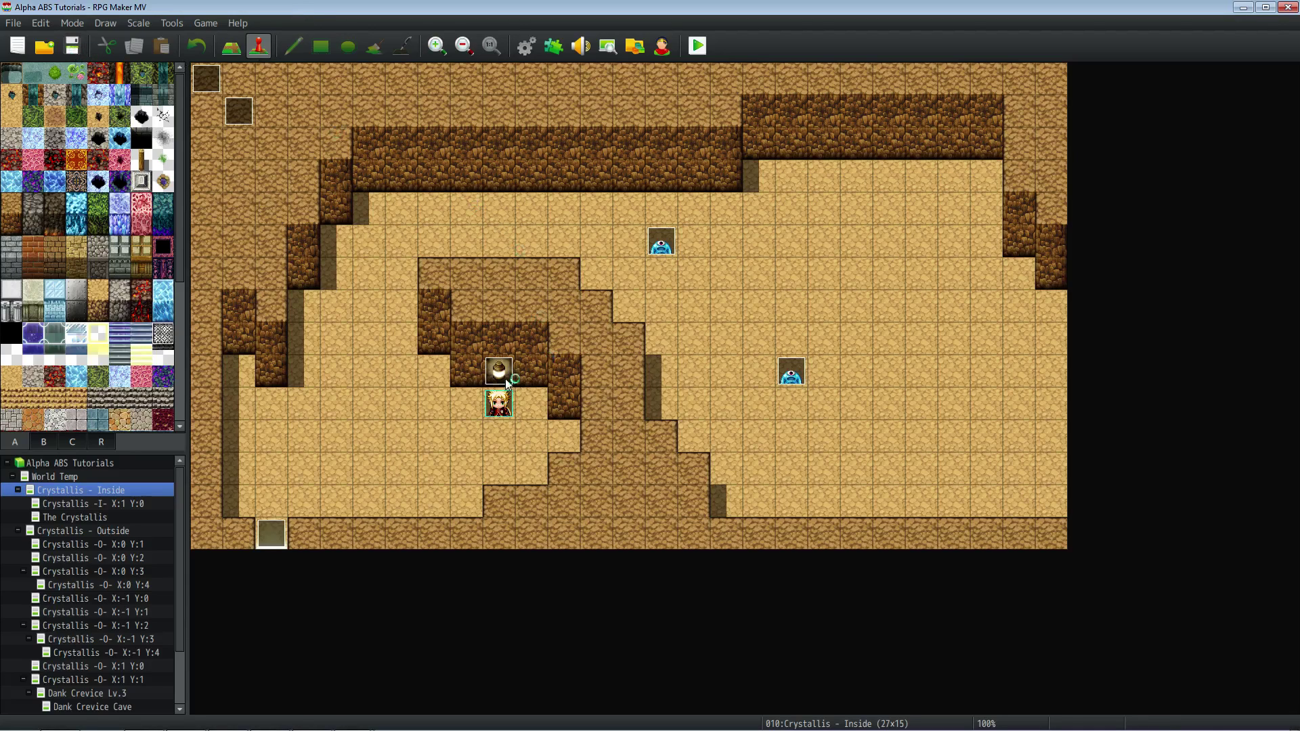
pyautogui.rightClick(507, 379)
pyautogui.click(530, 383)
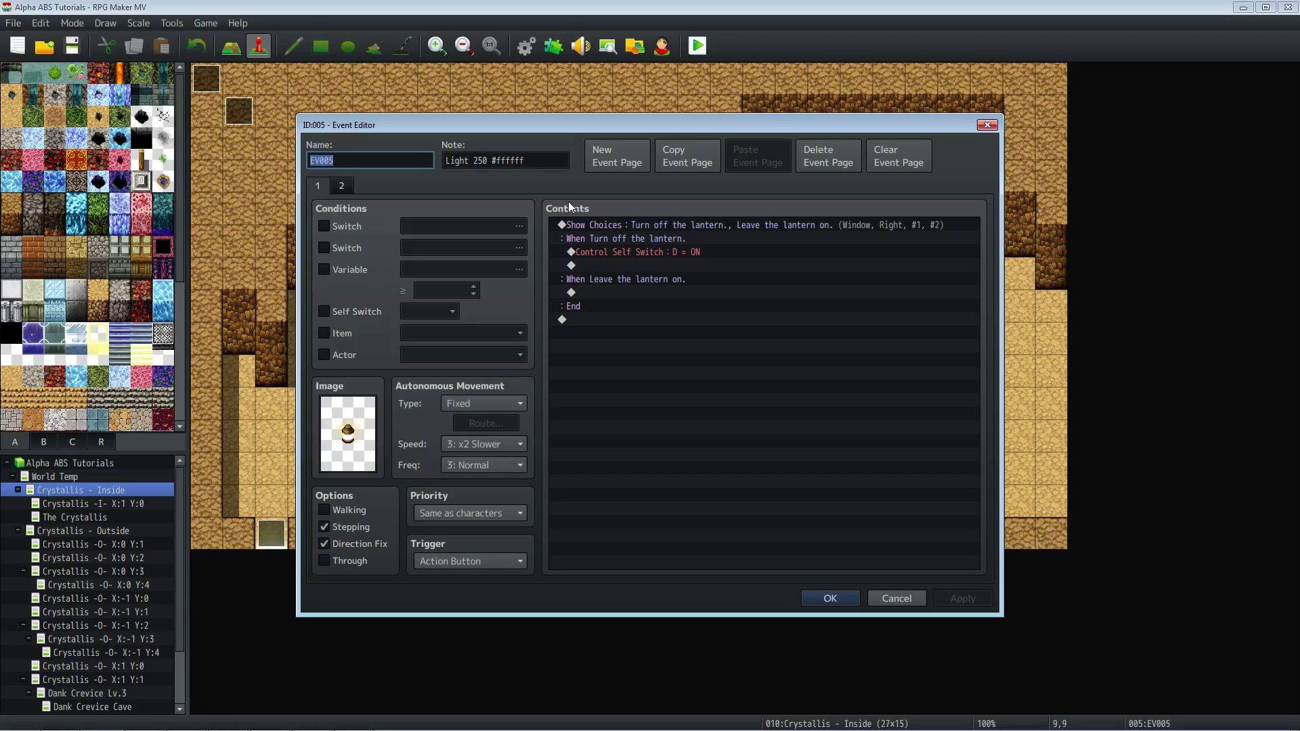
pyautogui.press('Tab')
pyautogui.click(635, 265)
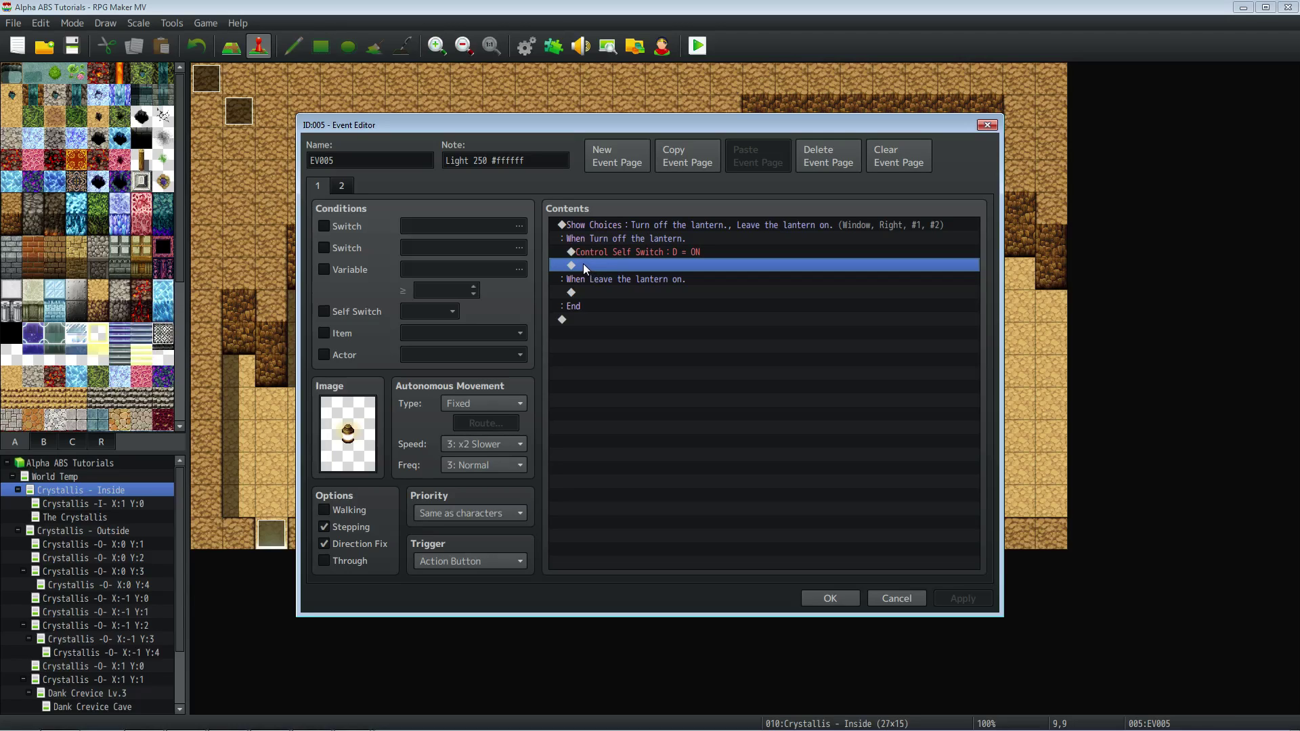
pyautogui.click(504, 160)
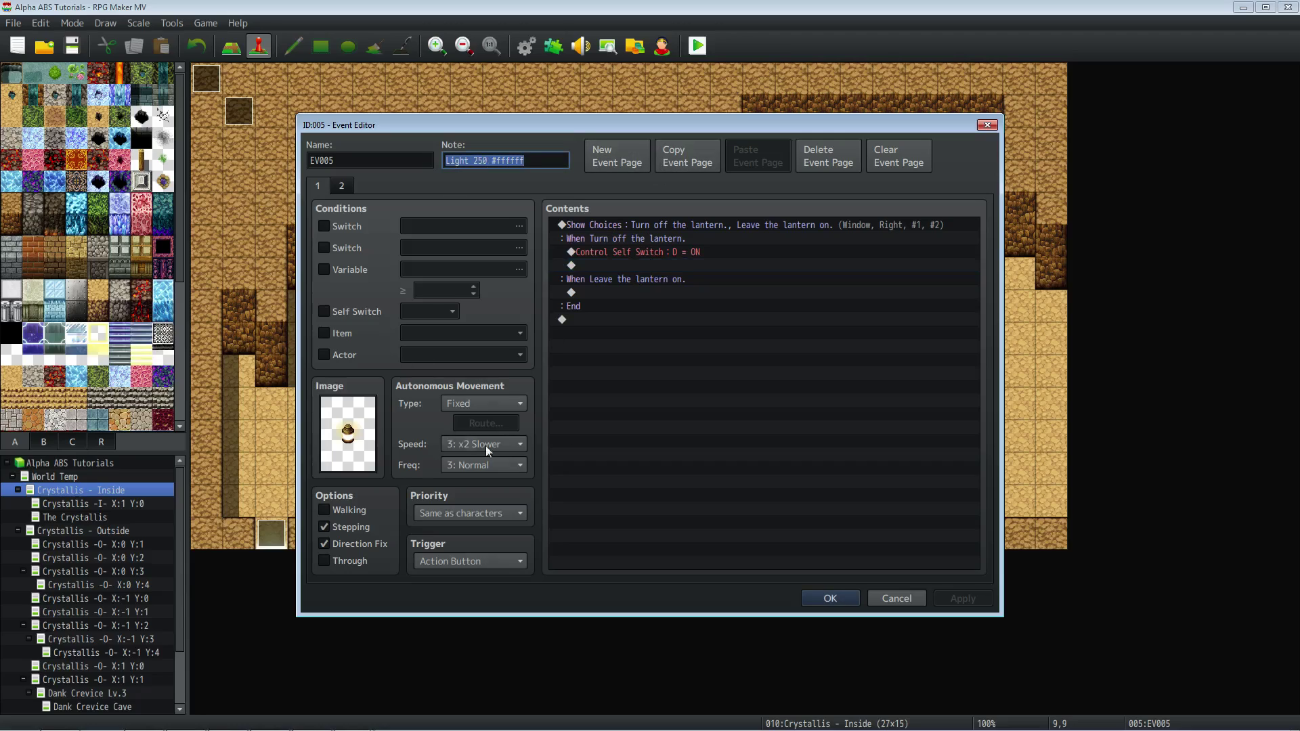
pyautogui.moveTo(524, 160); pyautogui.dragTo(456, 160)
pyautogui.doubleClick(458, 160)
pyautogui.moveTo(455, 160); pyautogui.dragTo(488, 160)
pyautogui.moveTo(492, 160); pyautogui.dragTo(531, 156)
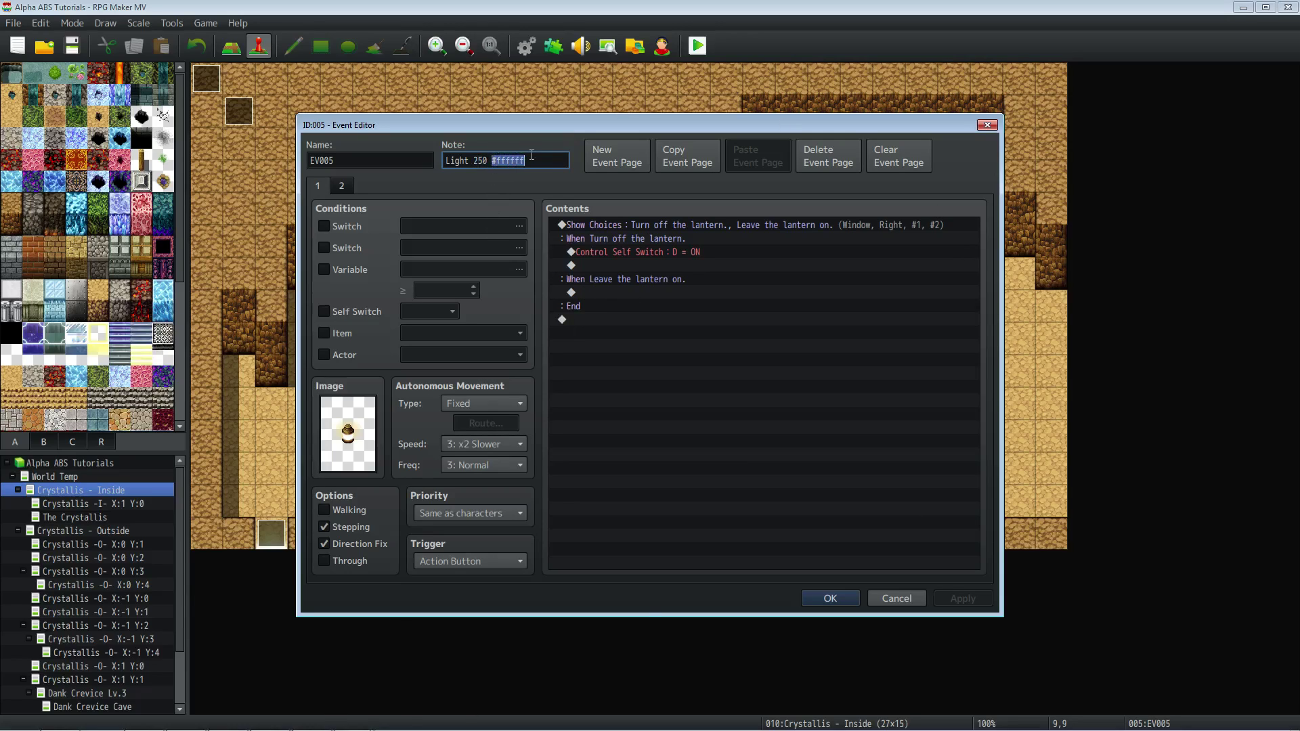
pyautogui.click(493, 160)
pyautogui.press('BackSpace')
pyautogui.write(',')
pyautogui.moveTo(496, 161)
pyautogui.mouseDown()
pyautogui.moveTo(529, 155)
pyautogui.moveTo(496, 159)
pyautogui.mouseUp()
pyautogui.click(516, 158)
pyautogui.moveTo(536, 163); pyautogui.dragTo(492, 161)
pyautogui.click(506, 160)
pyautogui.click(606, 223)
pyautogui.rightClick(606, 224)
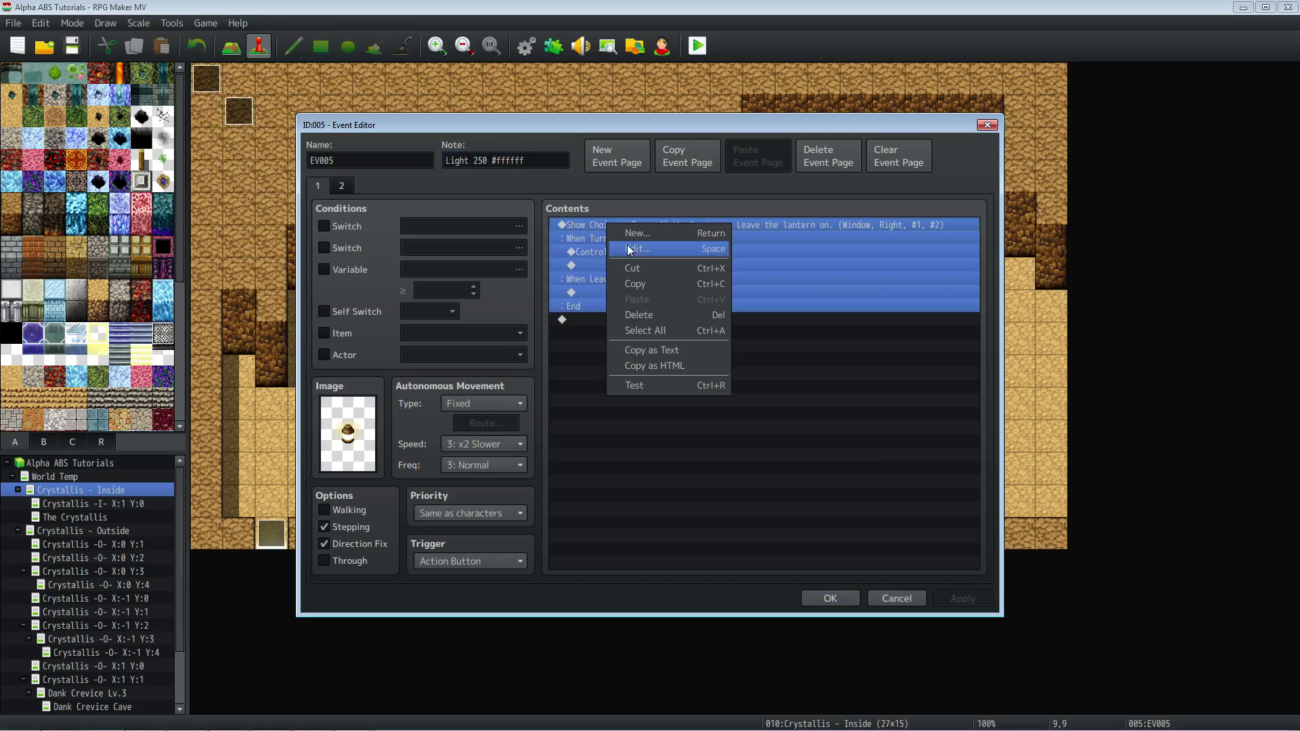
pyautogui.click(342, 417)
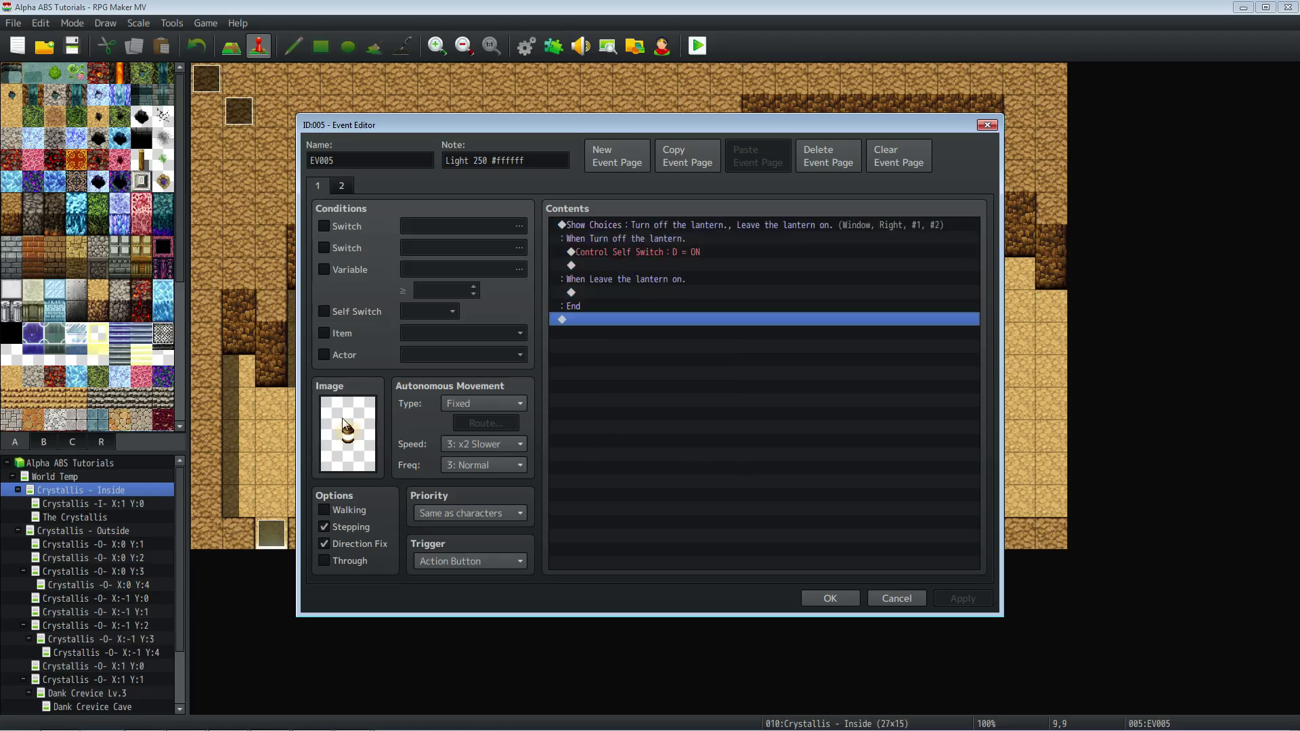
pyautogui.doubleClick(343, 417)
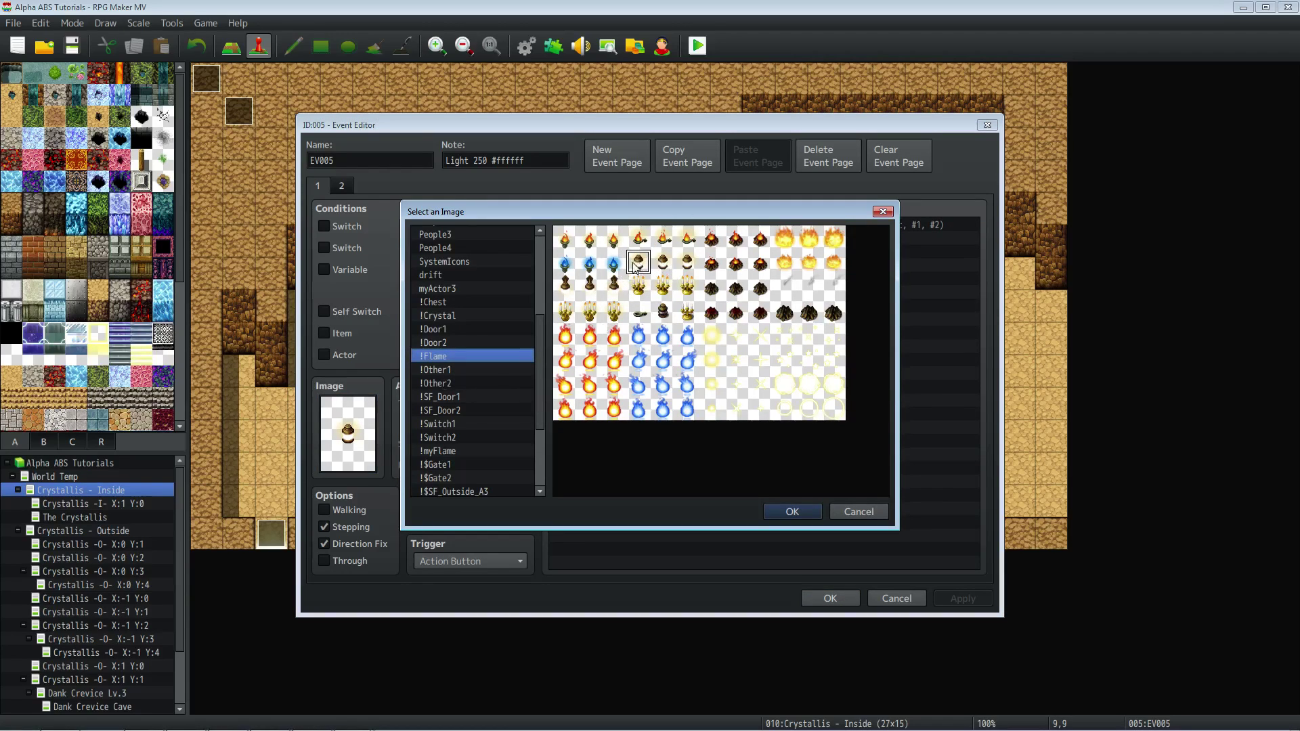
pyautogui.click(776, 510)
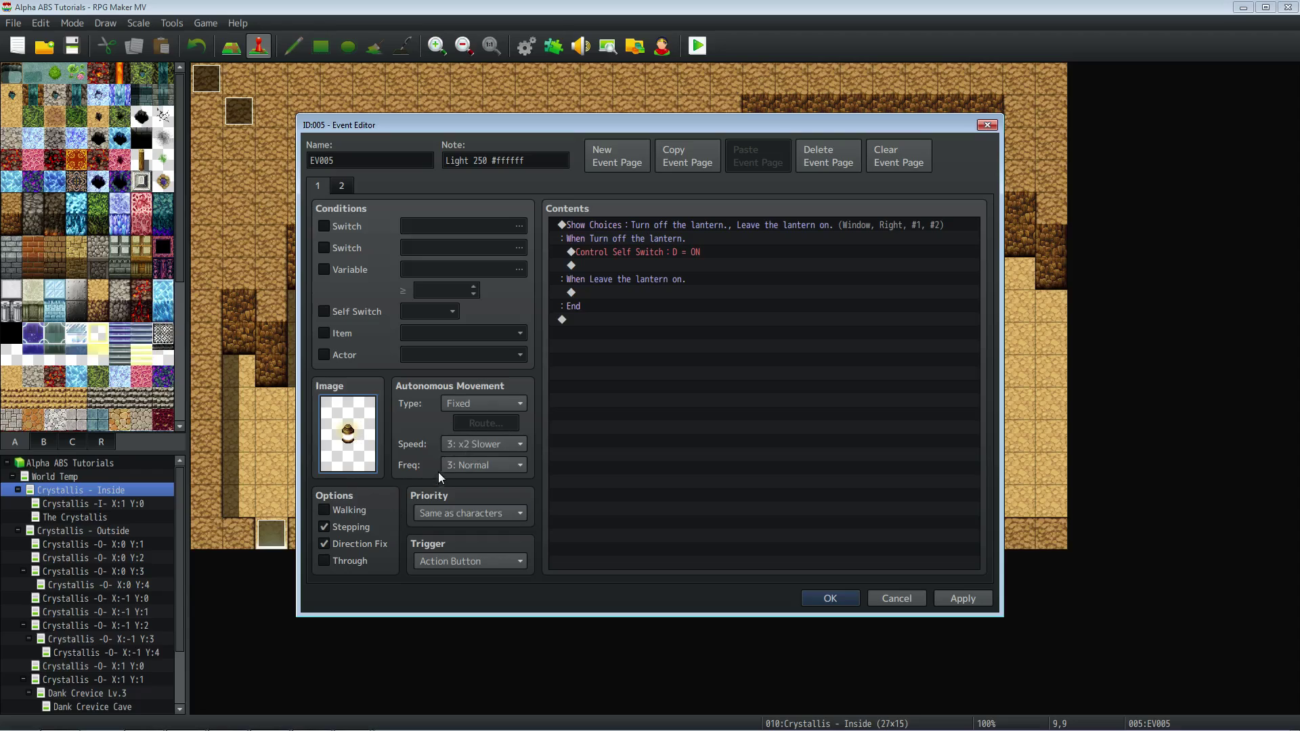
pyautogui.click(648, 221)
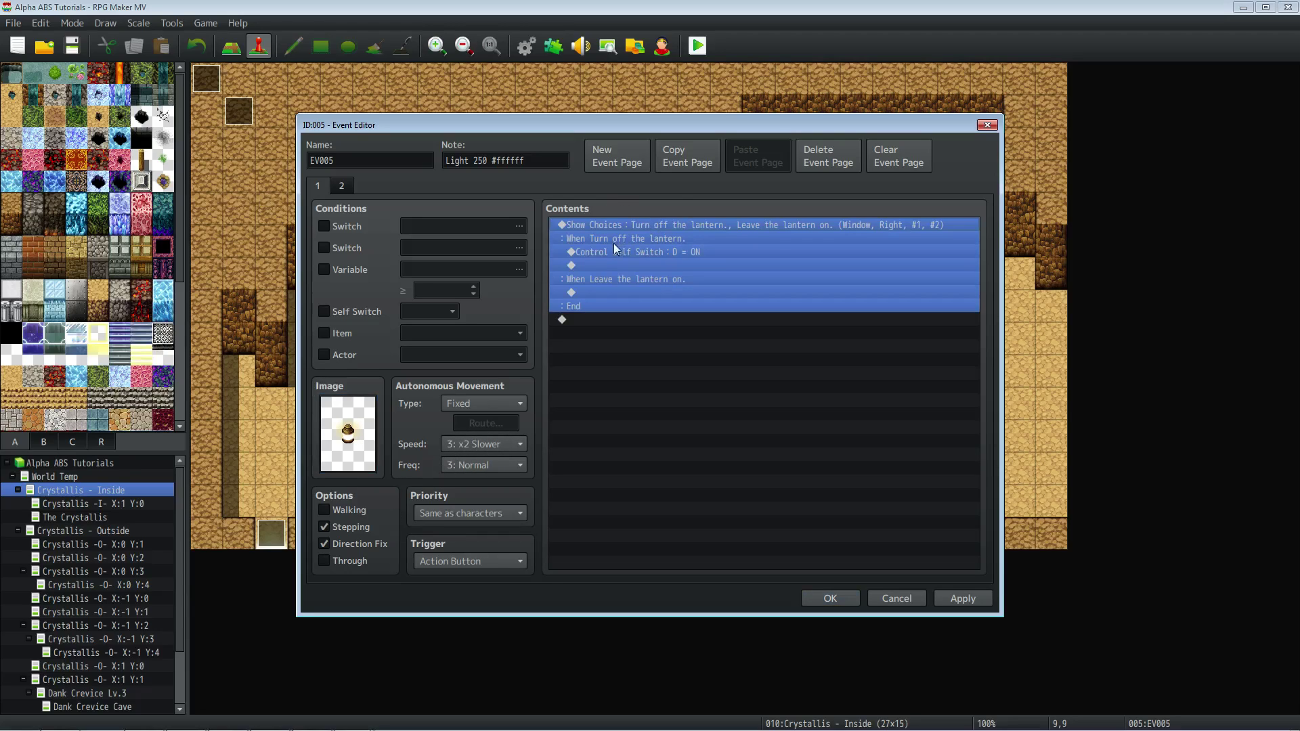
pyautogui.rightClick(635, 233)
pyautogui.click(648, 248)
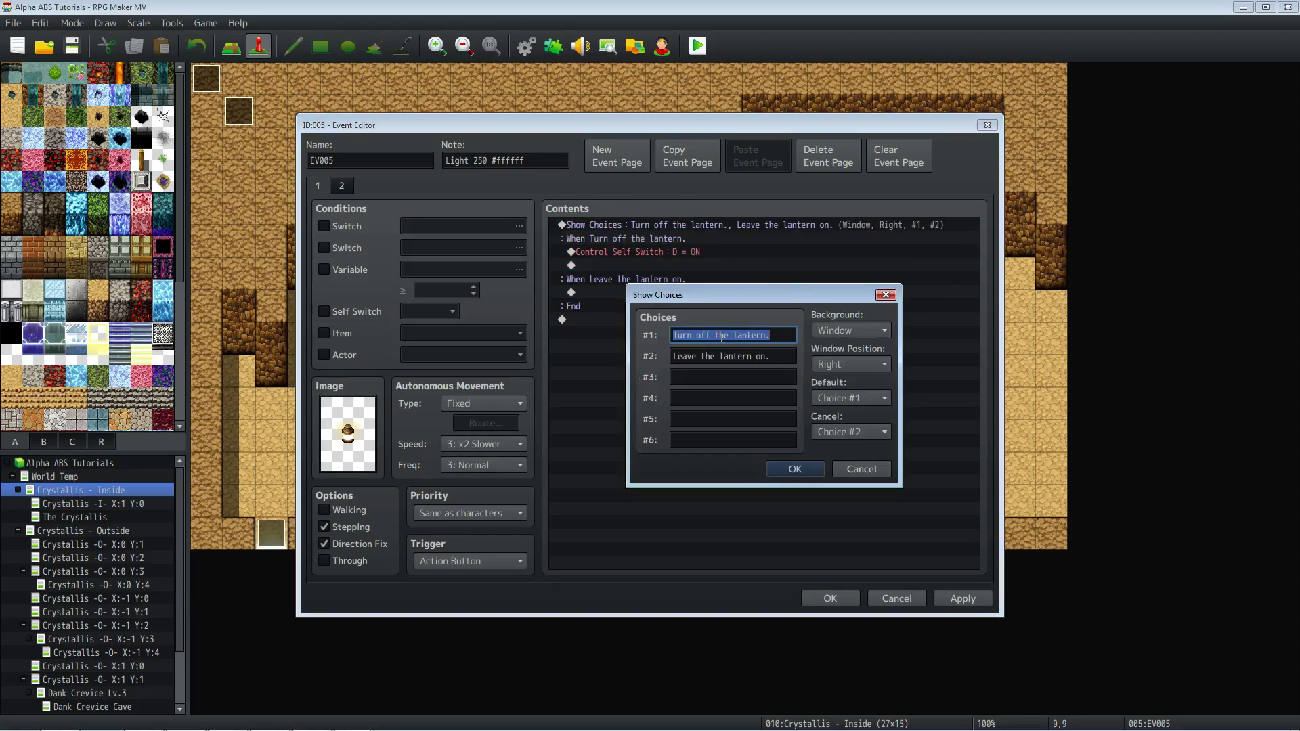
pyautogui.click(677, 359)
pyautogui.click(788, 467)
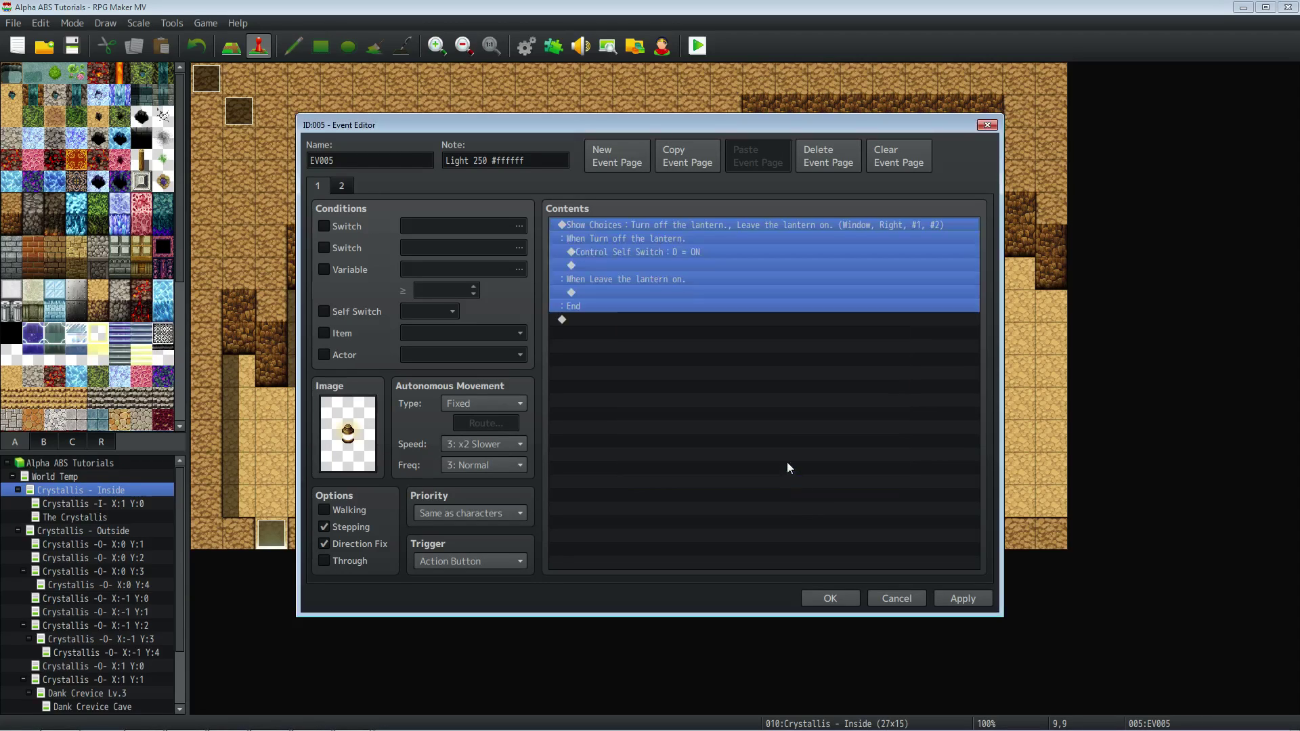
pyautogui.click(651, 252)
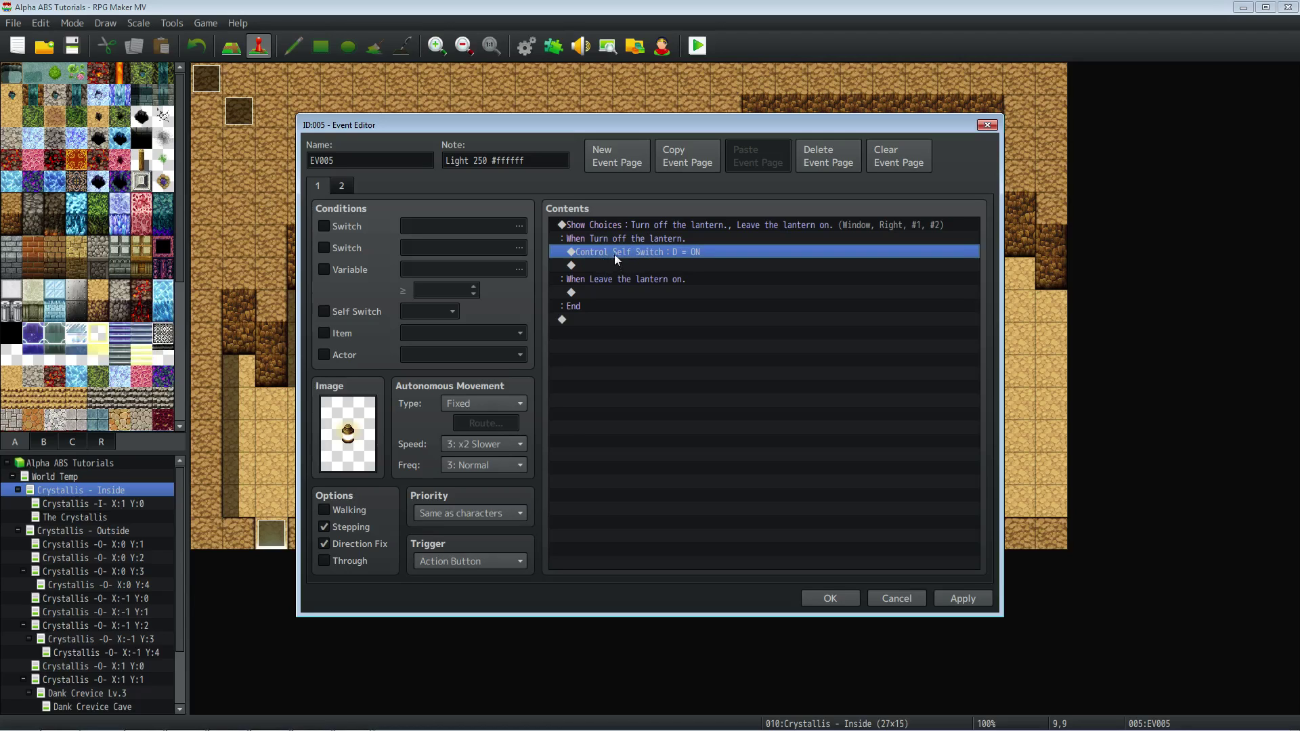
# Close the lantern event and open TerraxLighting's settings in the Plugin Manager.
pyautogui.click(829, 598)
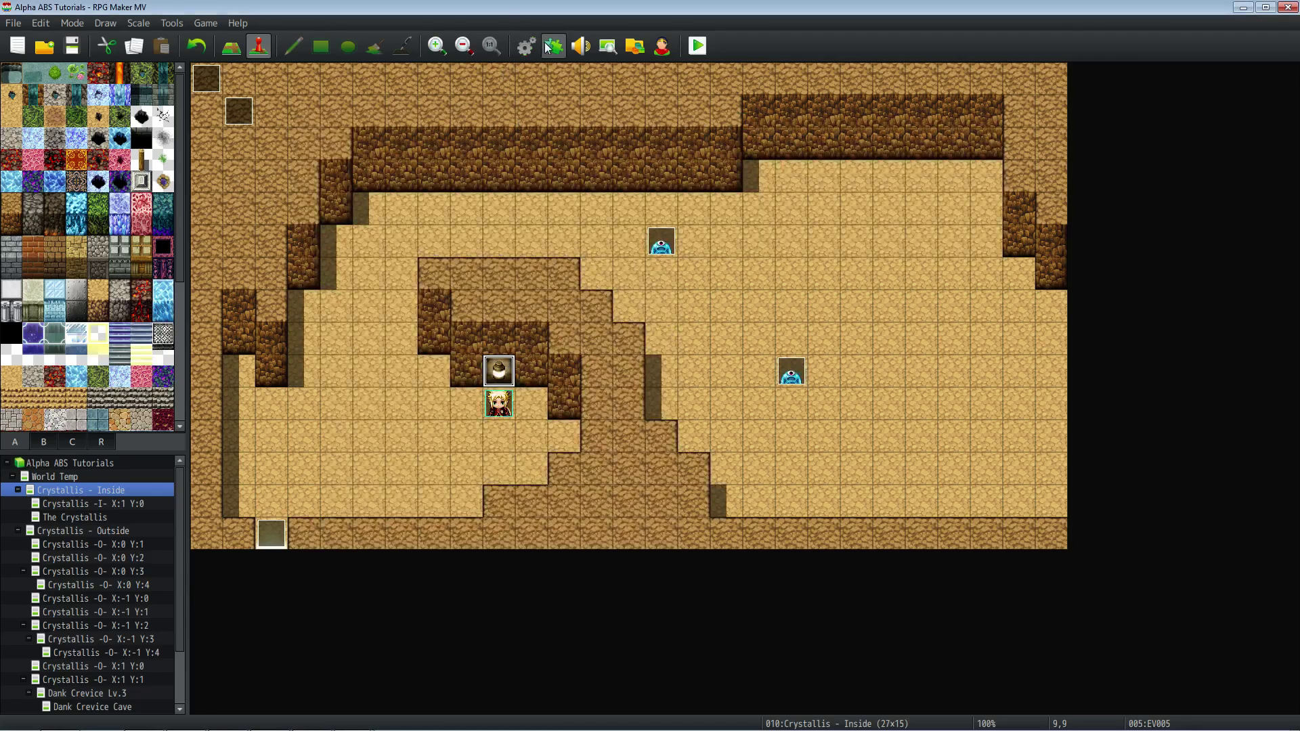
pyautogui.click(547, 44)
pyautogui.scroll(-3, 738, 340)
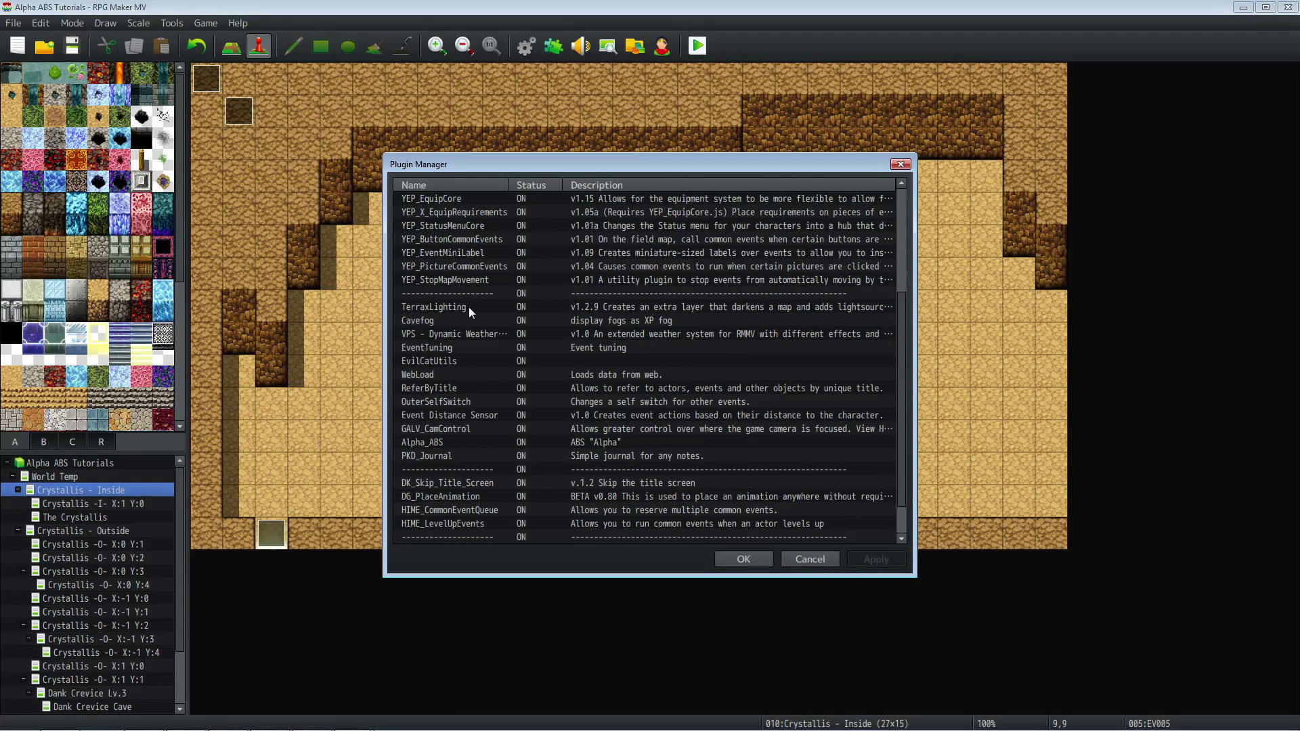
pyautogui.click(446, 307)
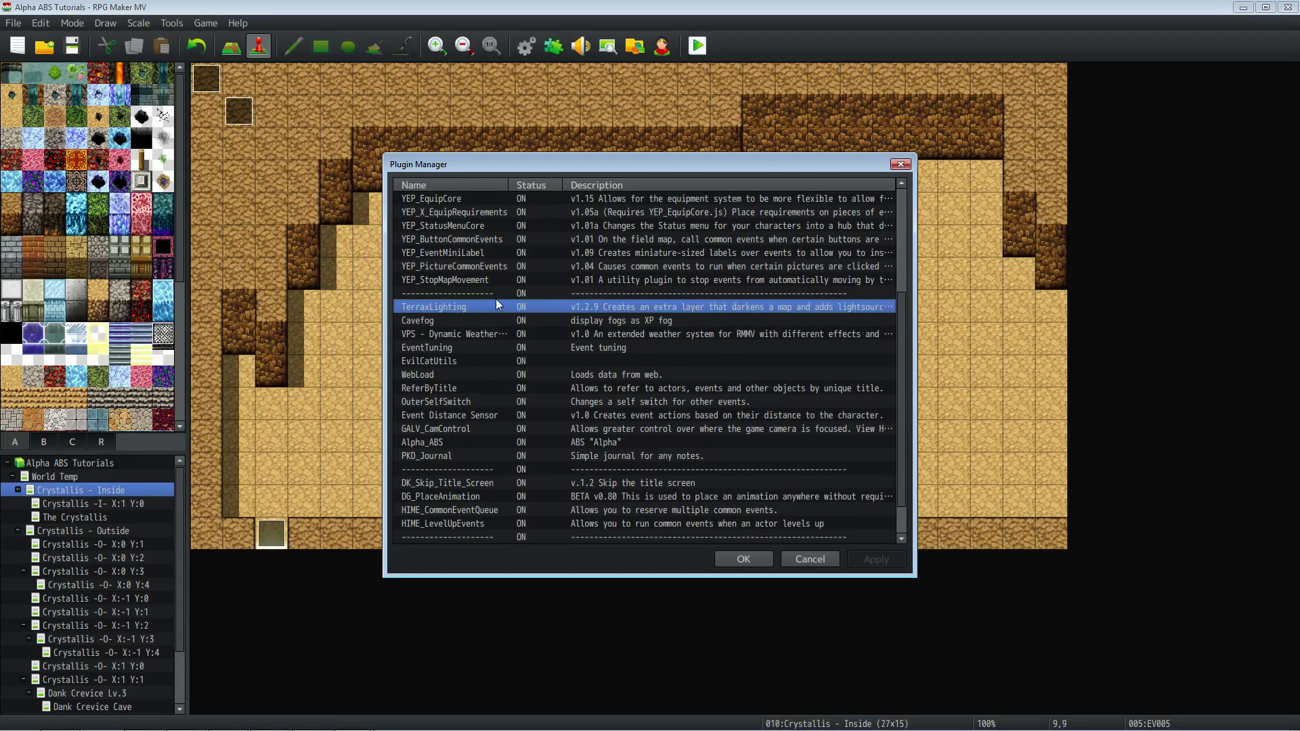
pyautogui.doubleClick(466, 307)
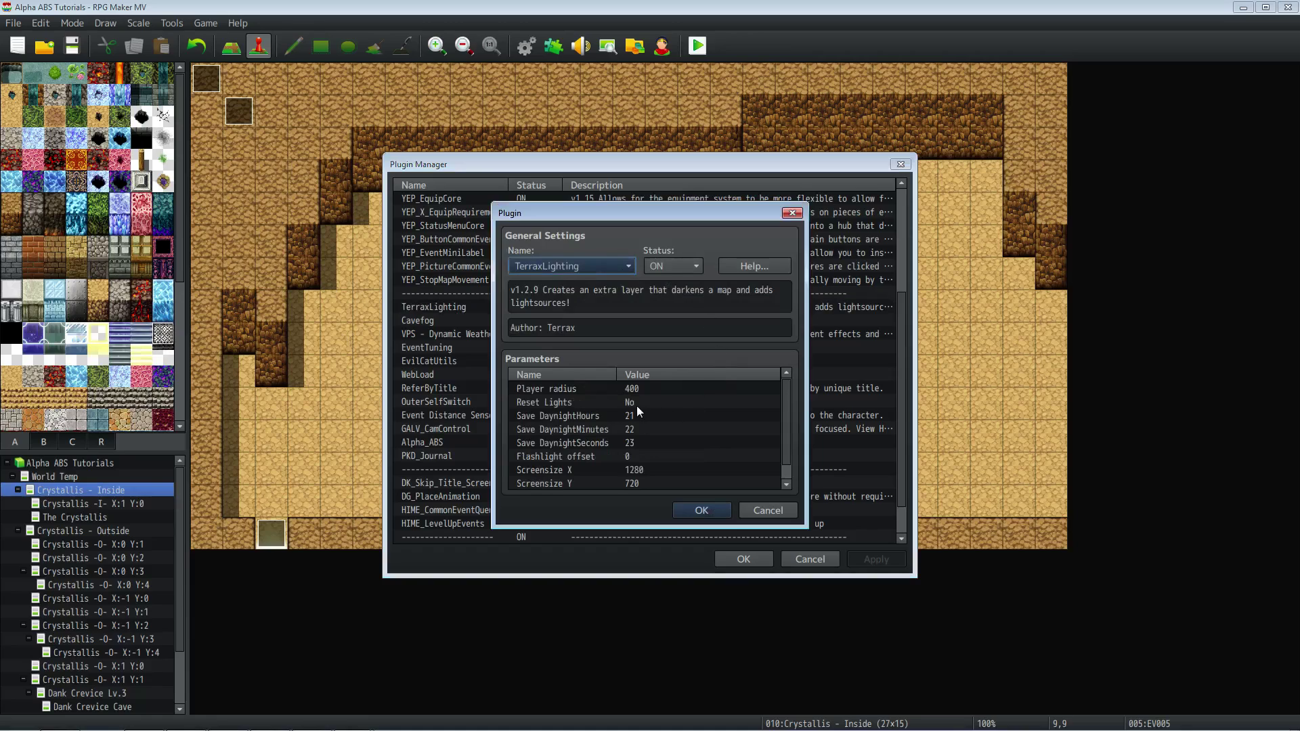
# Confirm TerraxLighting's Kill Switch parameter is D and close the plugin dialogs.
pyautogui.scroll(-1, 636, 405)
pyautogui.click(547, 482)
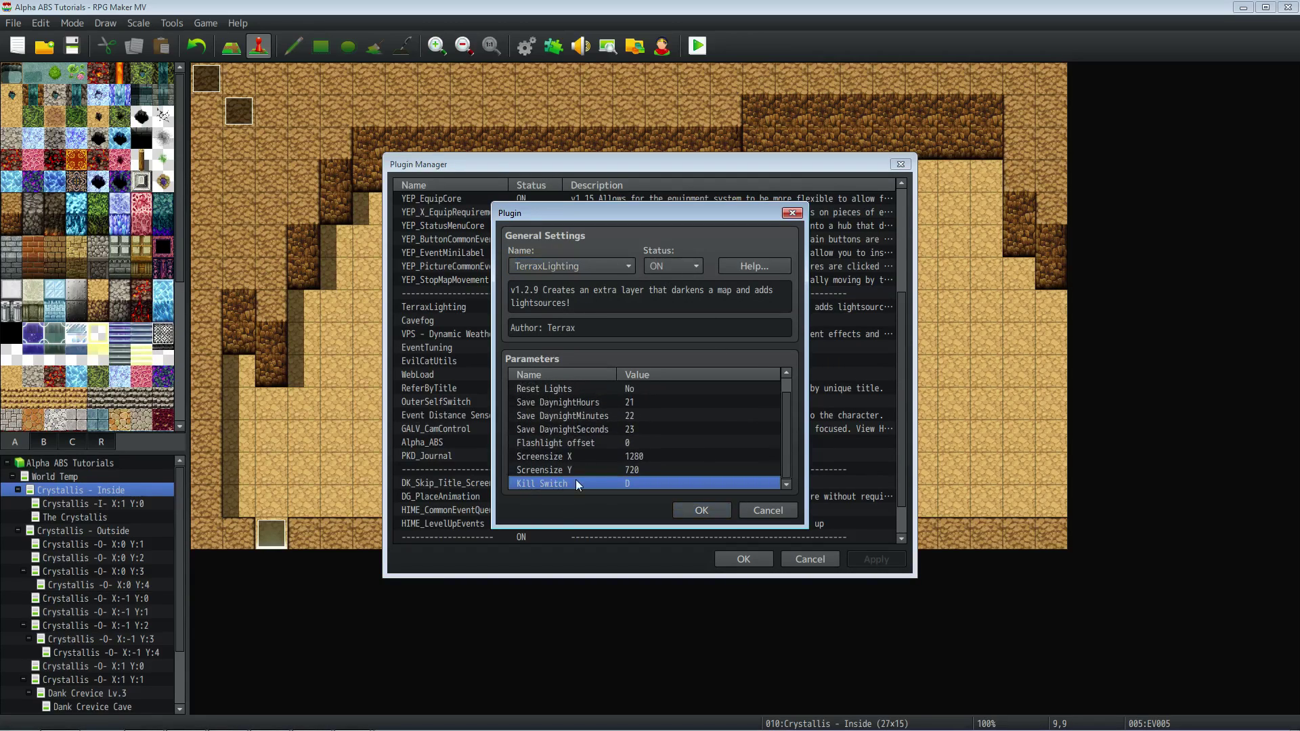
pyautogui.doubleClick(631, 481)
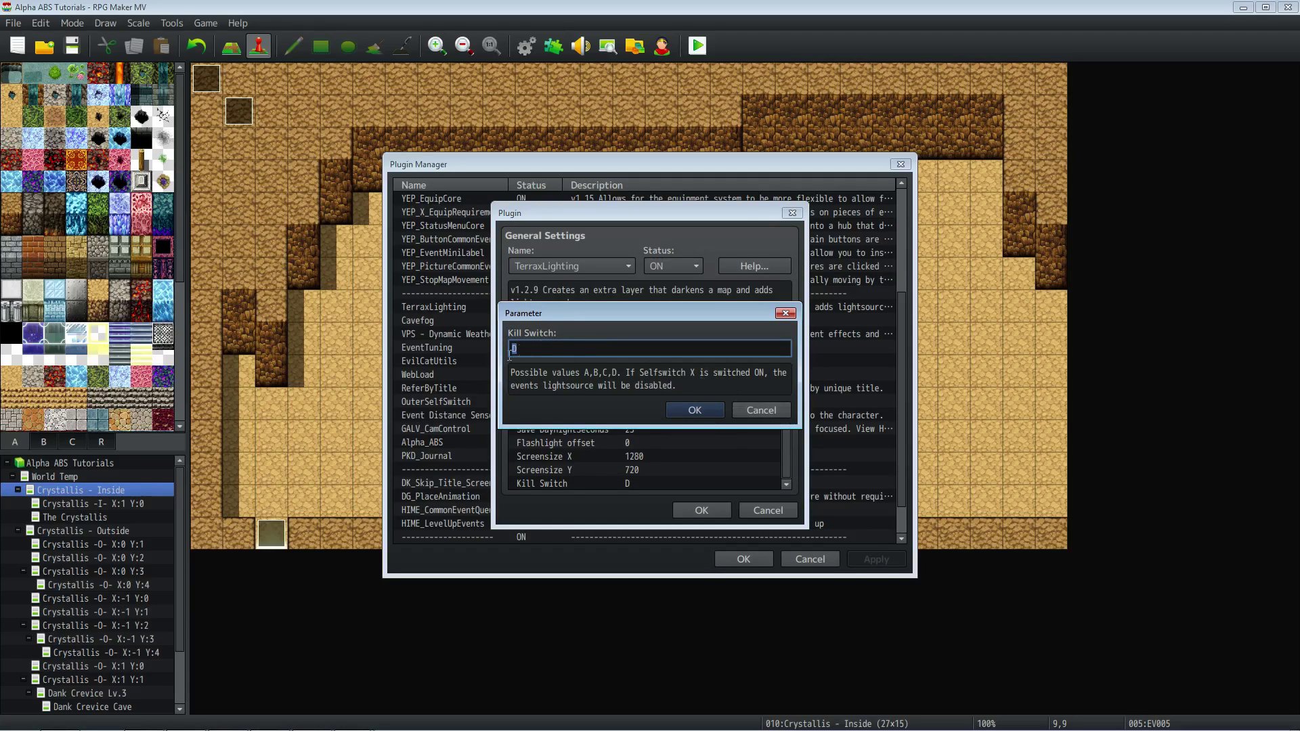
pyautogui.click(696, 410)
pyautogui.click(702, 511)
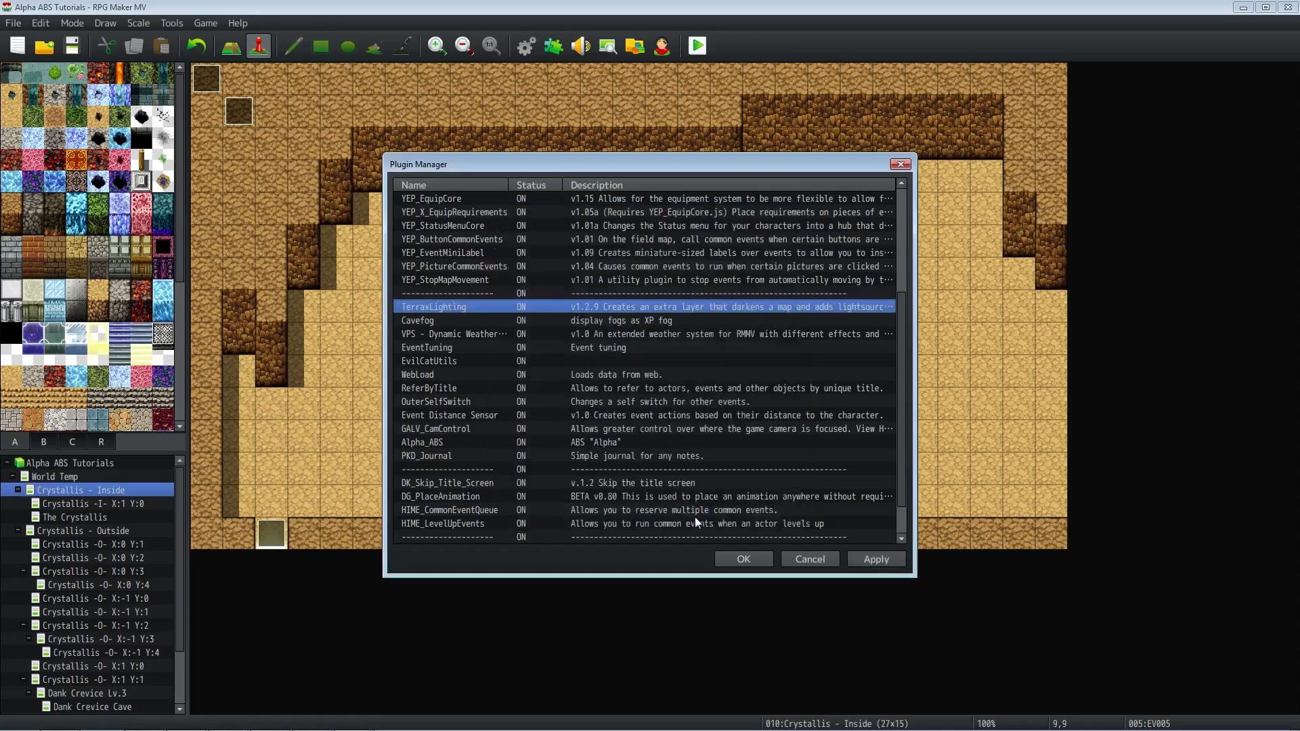
pyautogui.click(743, 559)
# Reopen the lantern event and review page 1's Control Self Switch commands in each choice branch.
pyautogui.rightClick(505, 358)
pyautogui.click(568, 376)
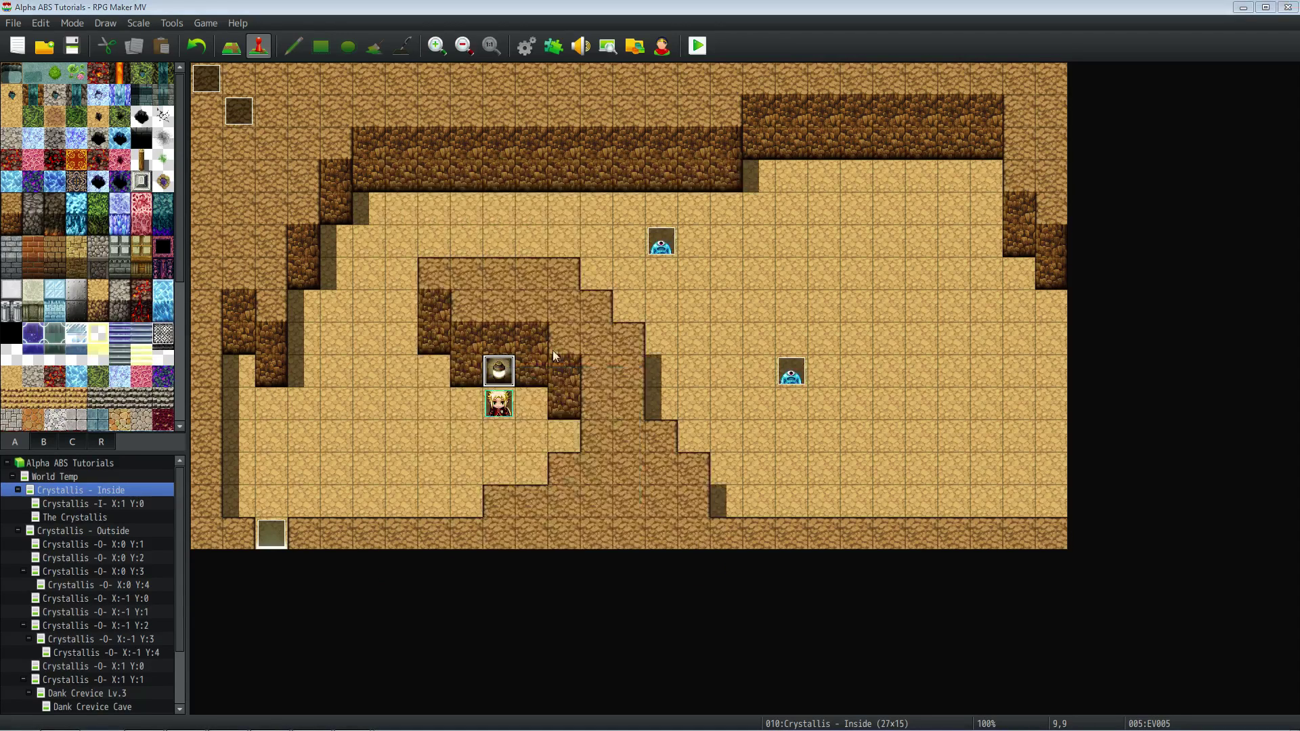
pyautogui.click(635, 255)
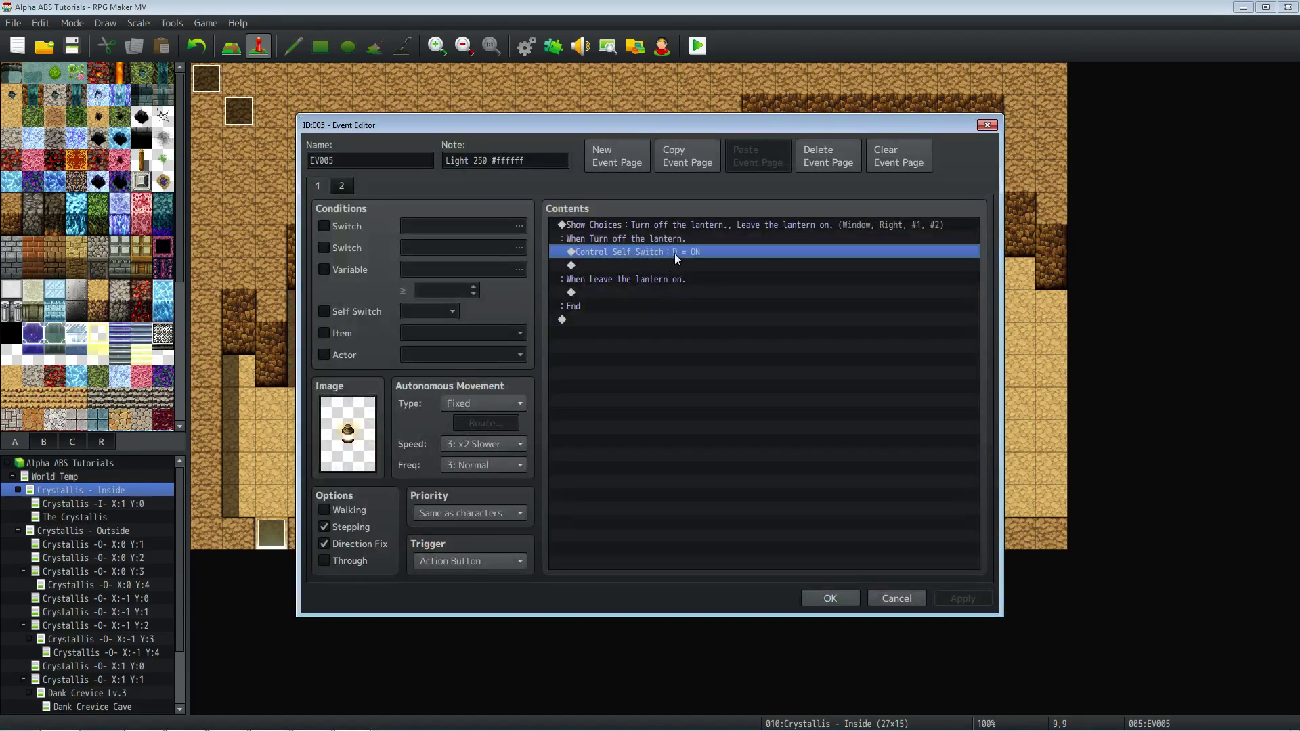
pyautogui.press('Up')
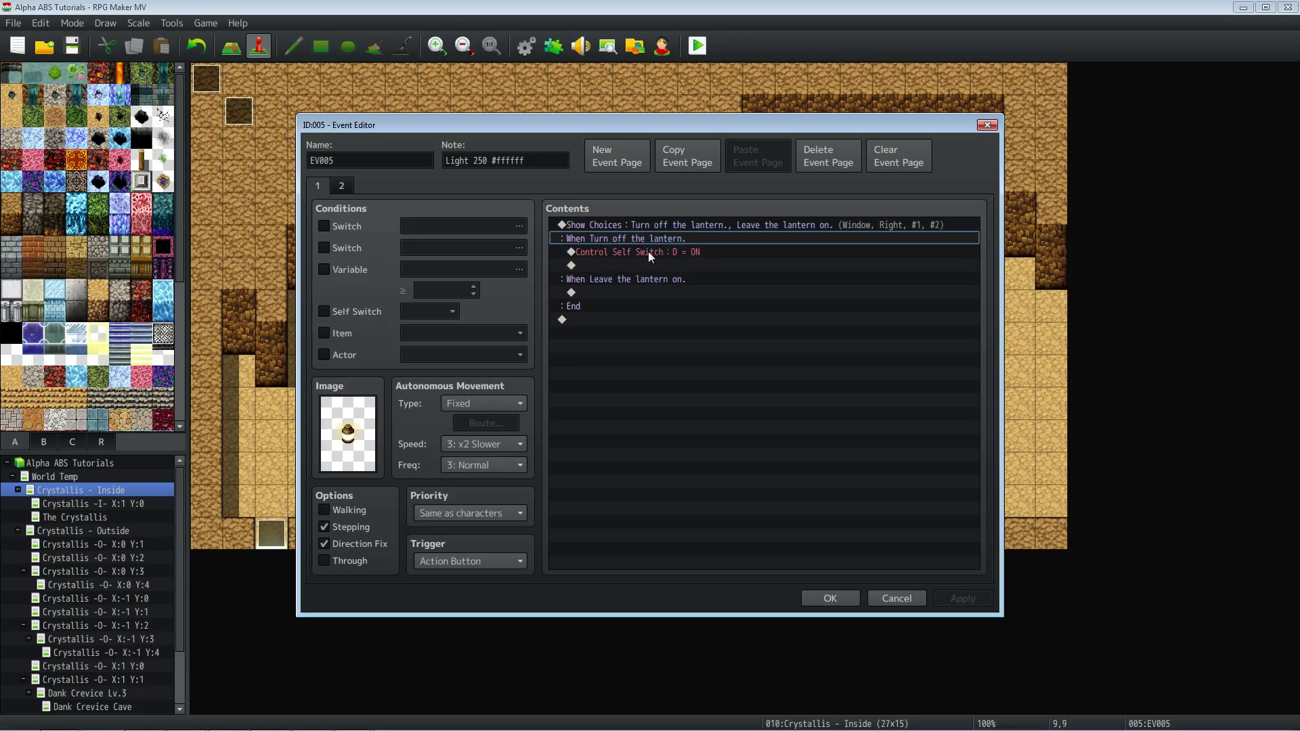
pyautogui.click(648, 253)
pyautogui.click(633, 292)
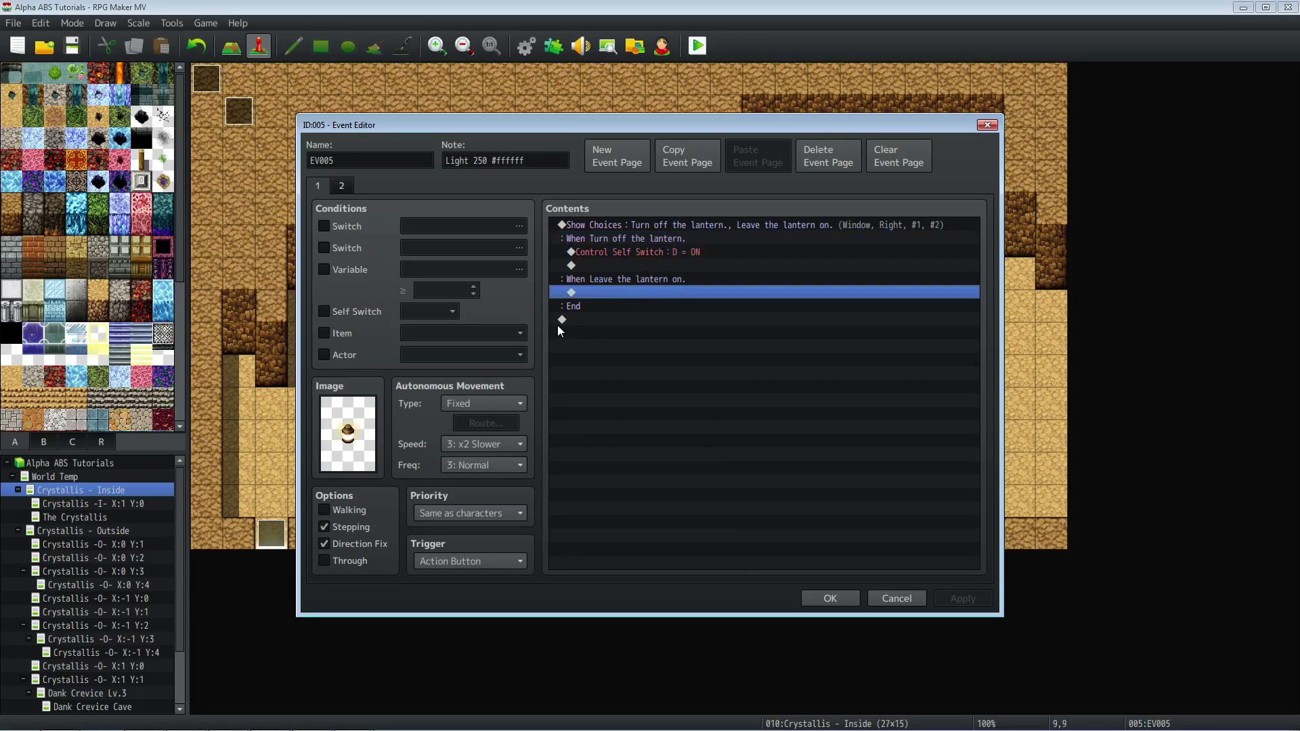
# Set page 2's event graphic to the unlit lantern sprite.
pyautogui.click(341, 185)
pyautogui.doubleClick(366, 410)
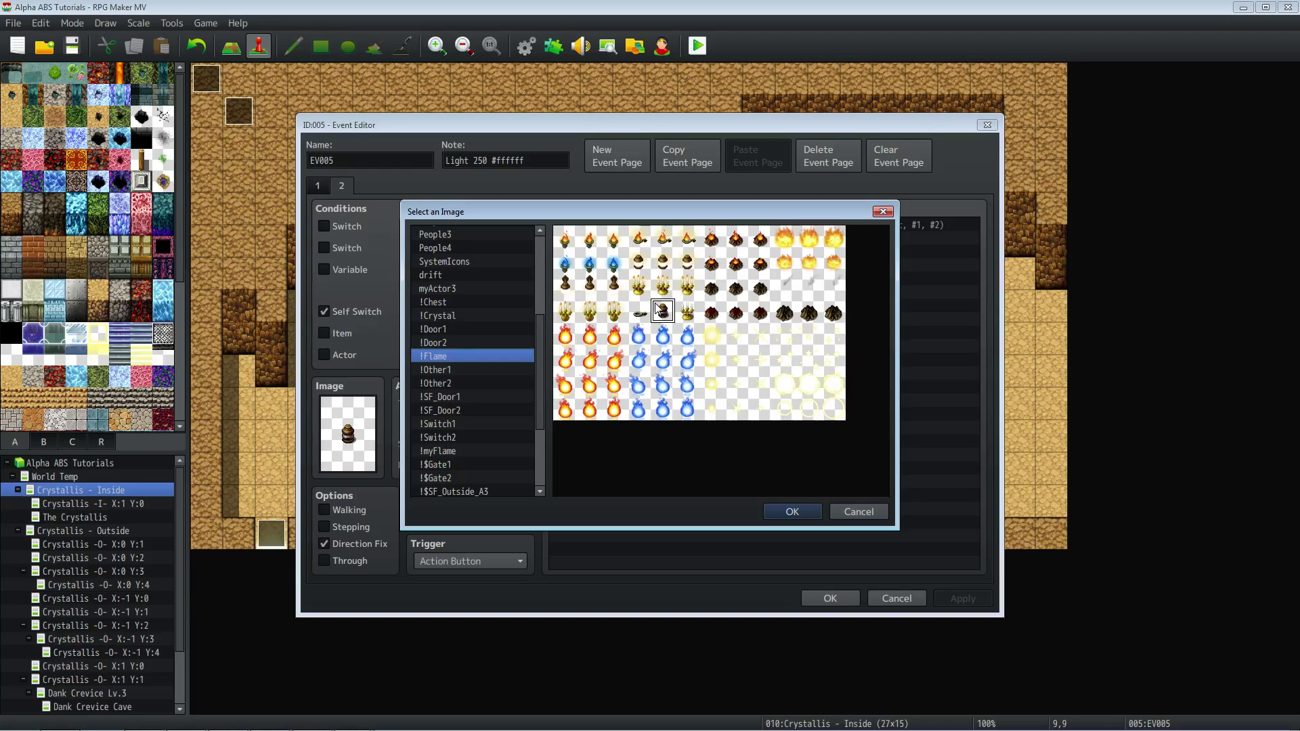
pyautogui.click(662, 264)
pyautogui.click(640, 267)
pyautogui.click(663, 313)
pyautogui.click(792, 512)
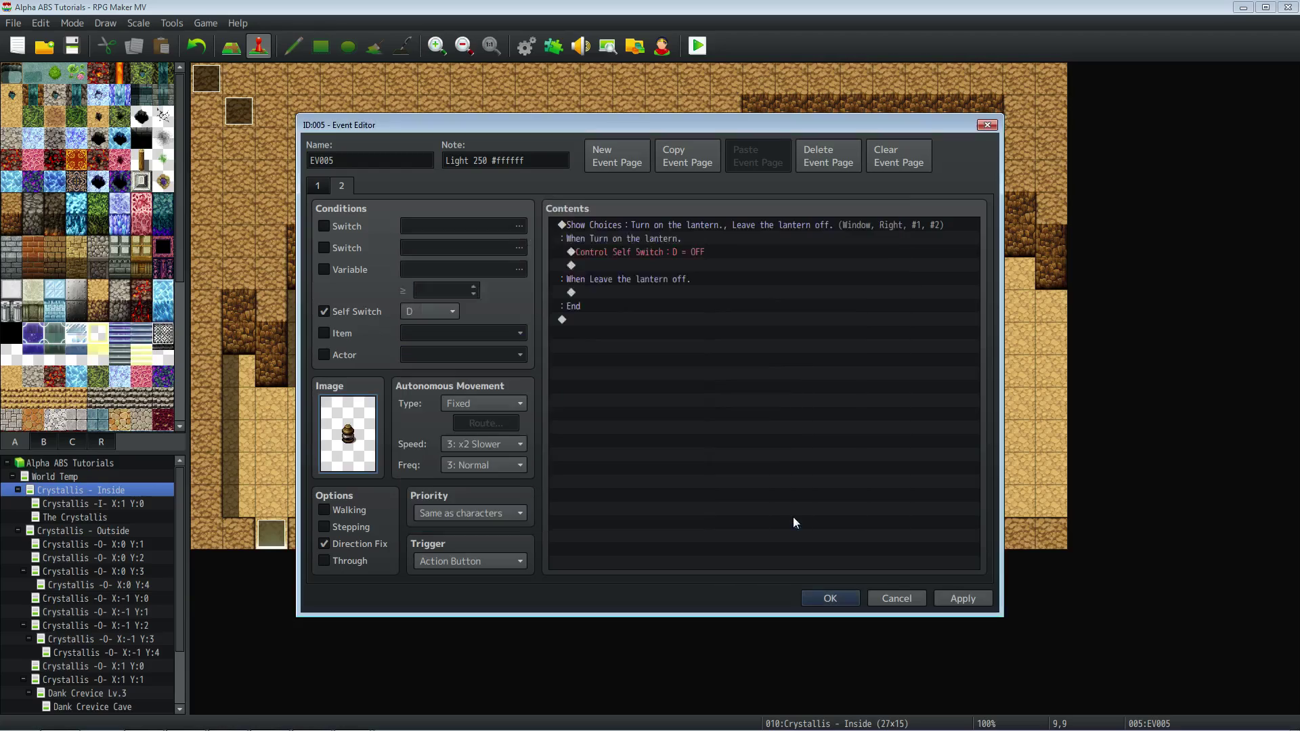
# Confirm page 2's two lantern choices and verify 'Turn on' sets self switch D OFF.
pyautogui.click(604, 240)
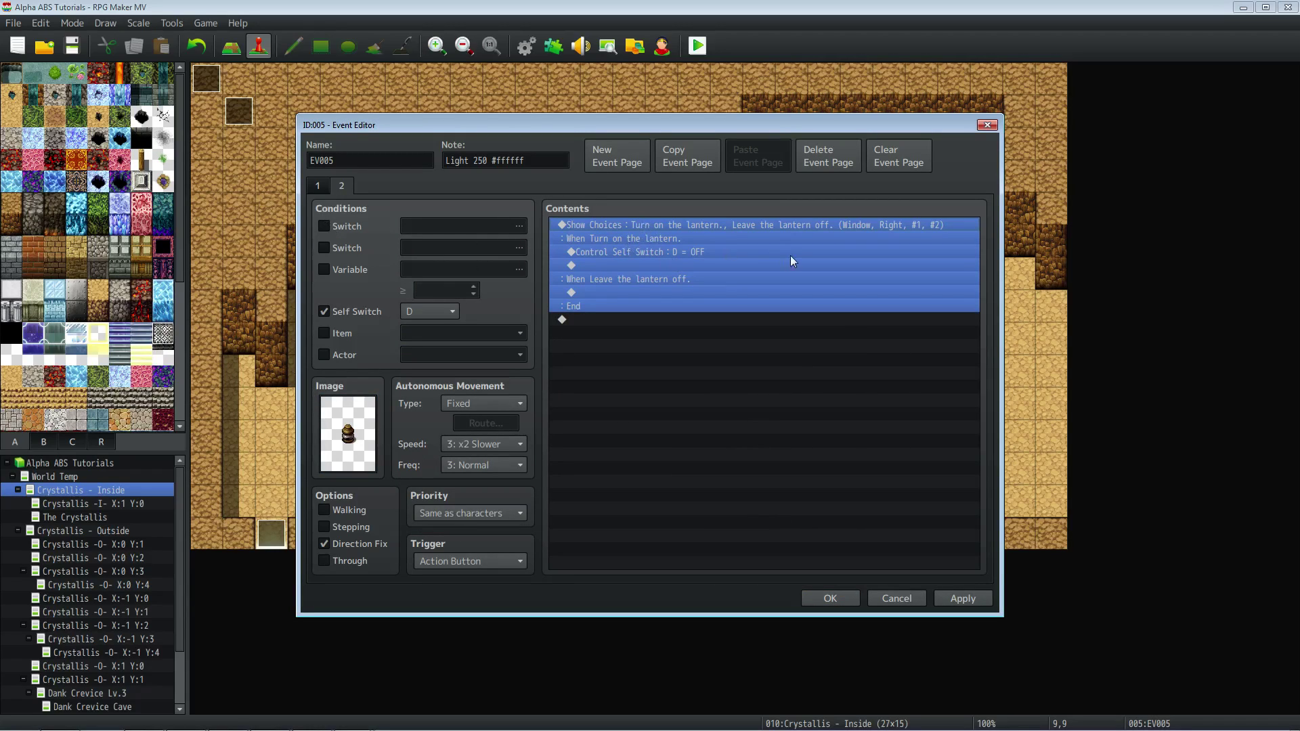
pyautogui.rightClick(651, 226)
pyautogui.click(669, 253)
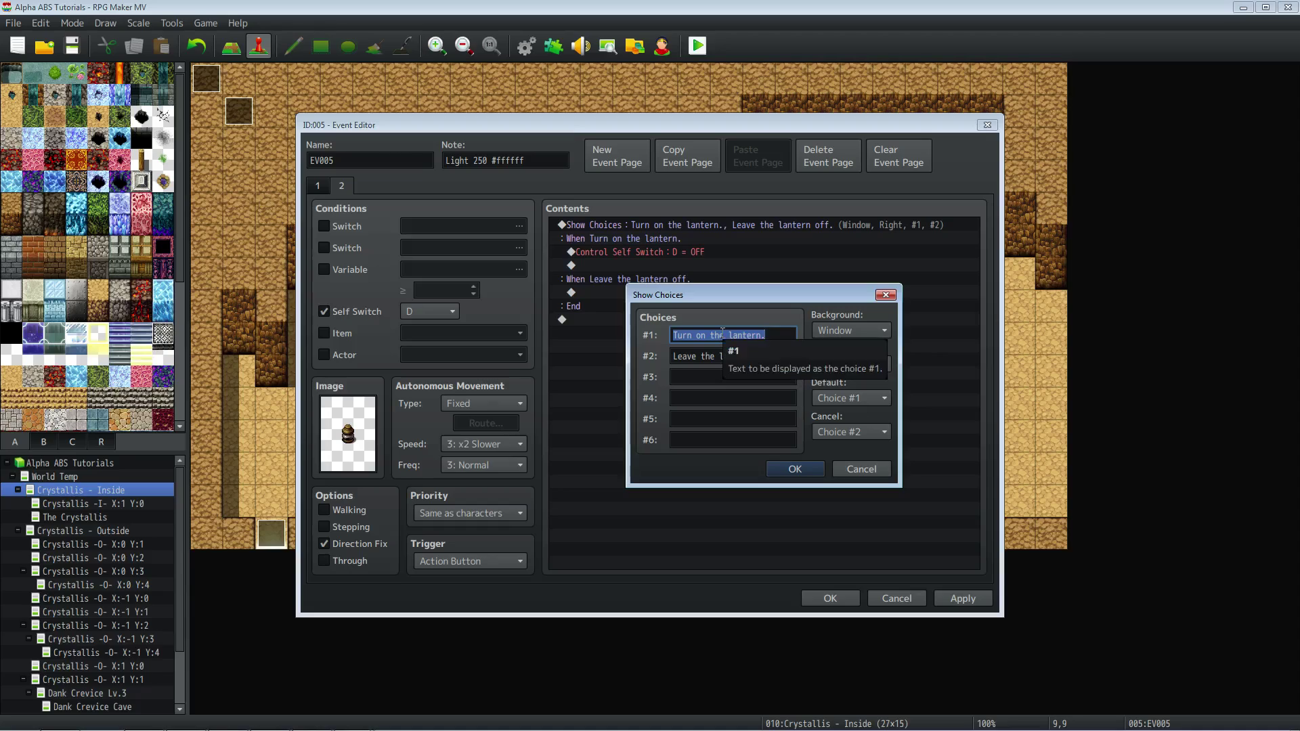
pyautogui.click(794, 469)
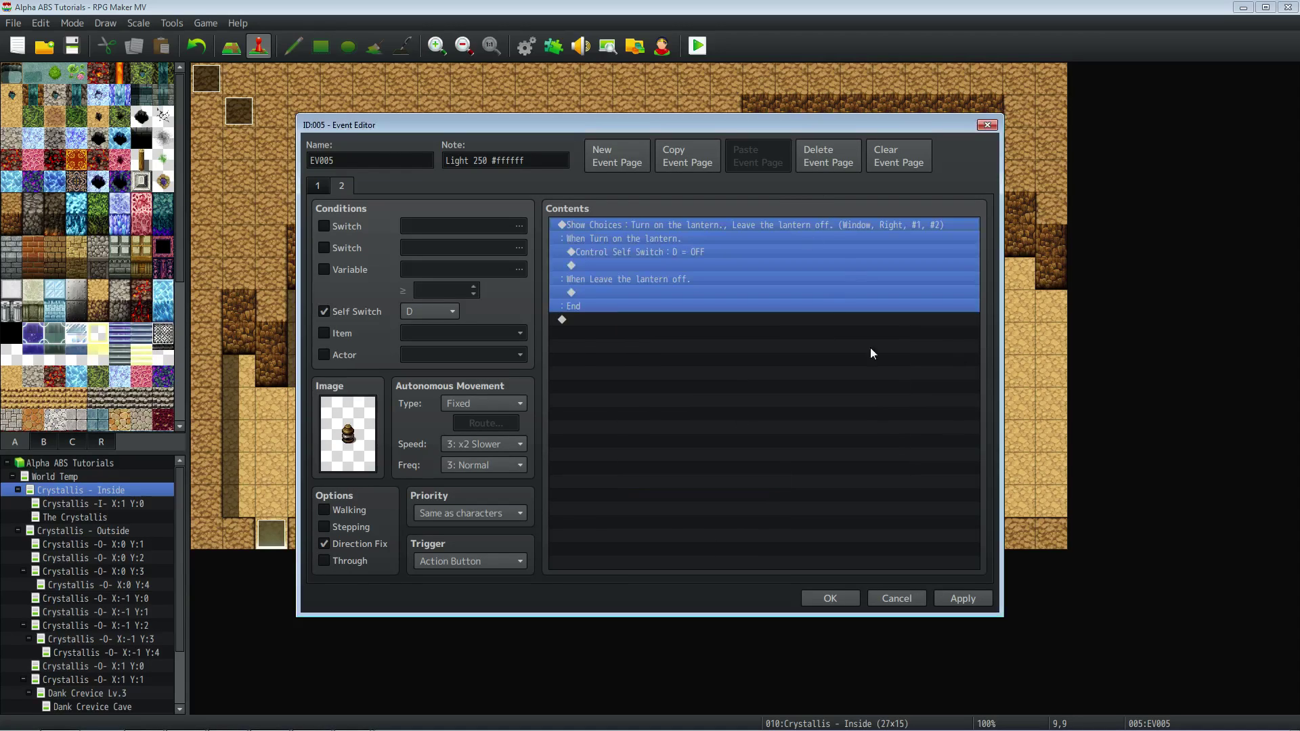
pyautogui.click(624, 241)
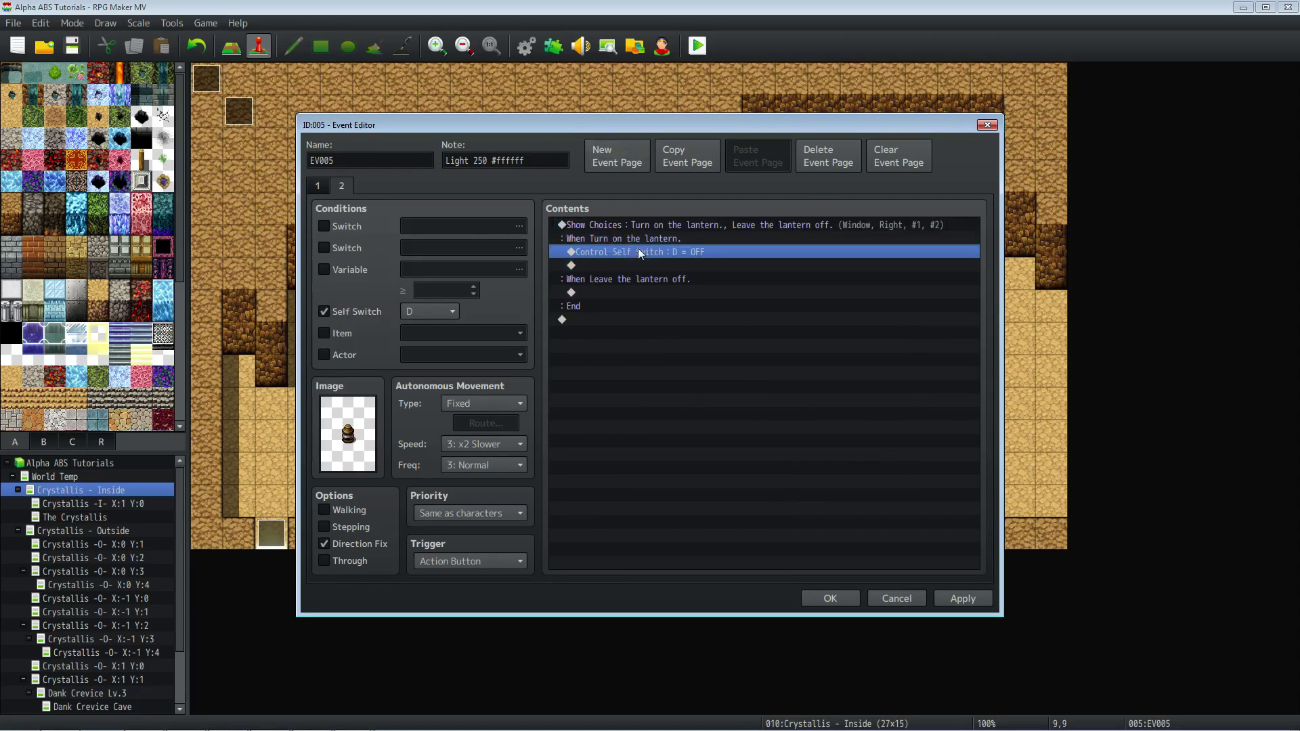
pyautogui.click(628, 252)
# Compare pages 1 and 2 and inspect the 'Light 250 #ffffff' note tag.
pyautogui.click(324, 187)
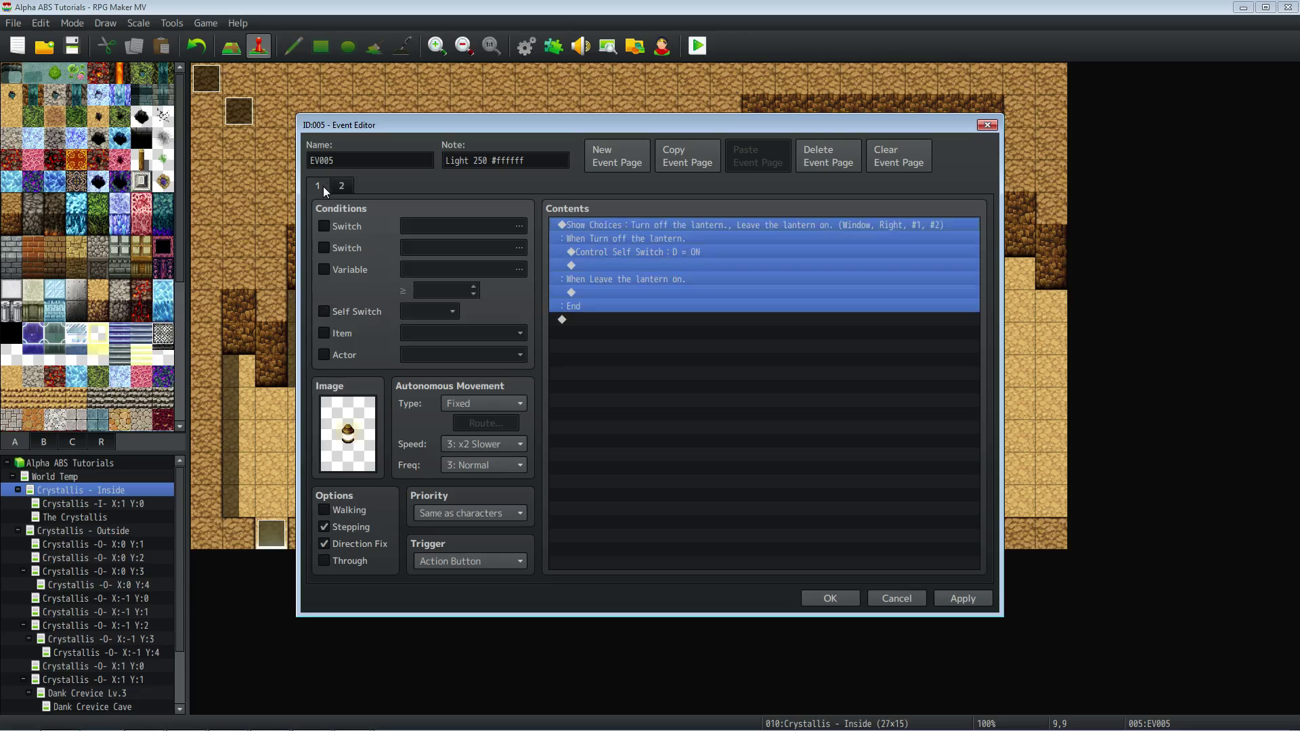
pyautogui.click(335, 186)
pyautogui.click(326, 181)
pyautogui.click(340, 186)
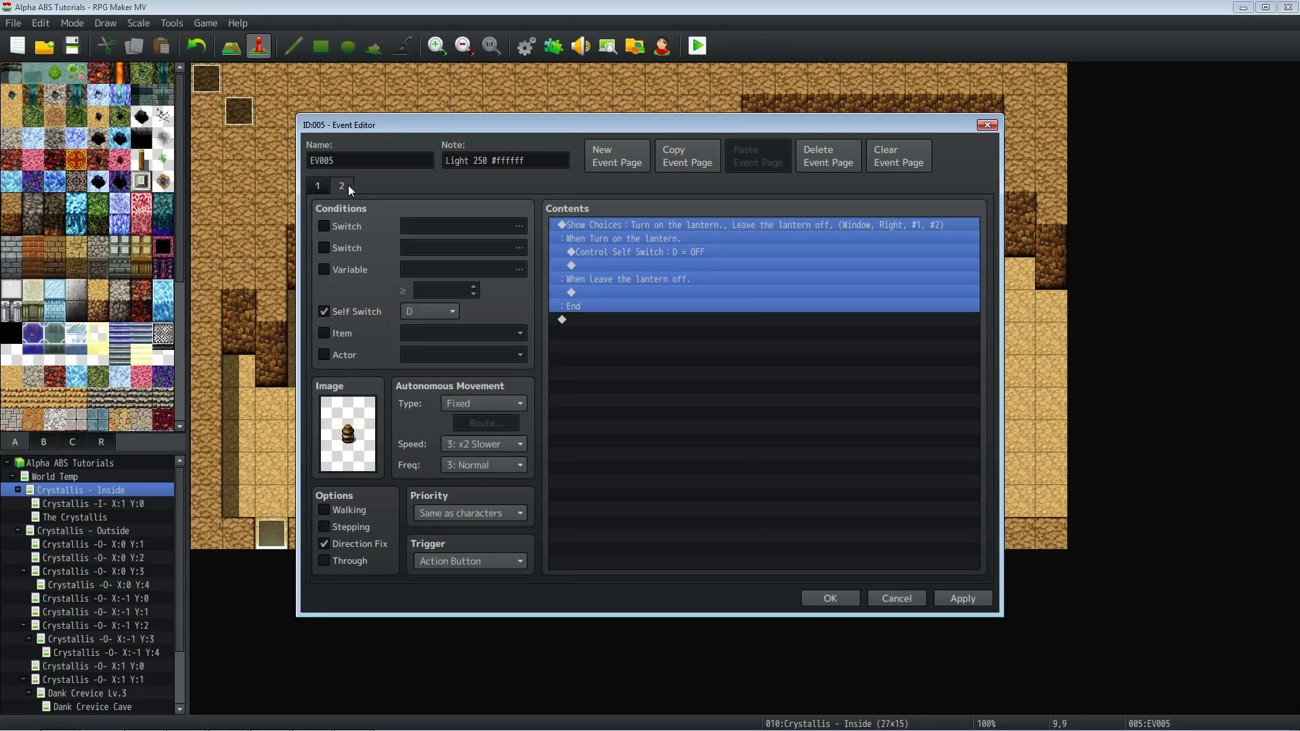
pyautogui.click(322, 186)
pyautogui.click(341, 187)
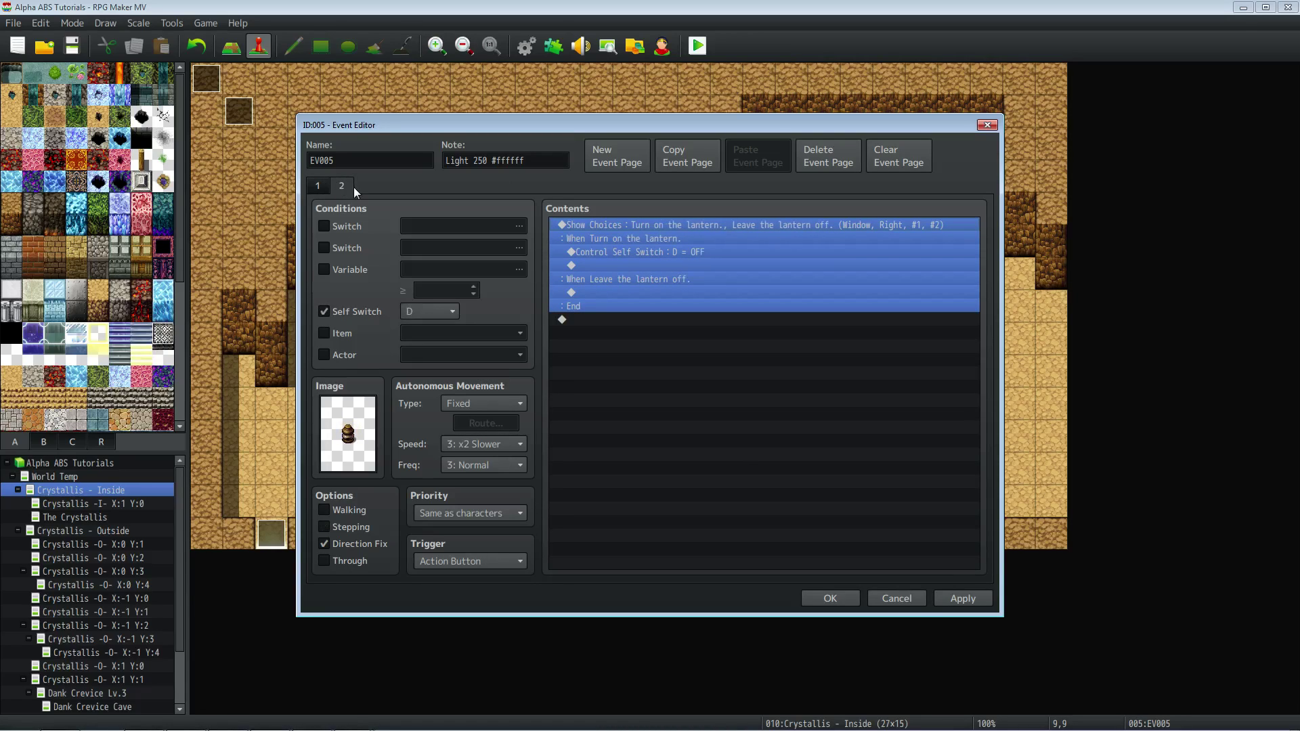
pyautogui.click(493, 163)
pyautogui.click(491, 162)
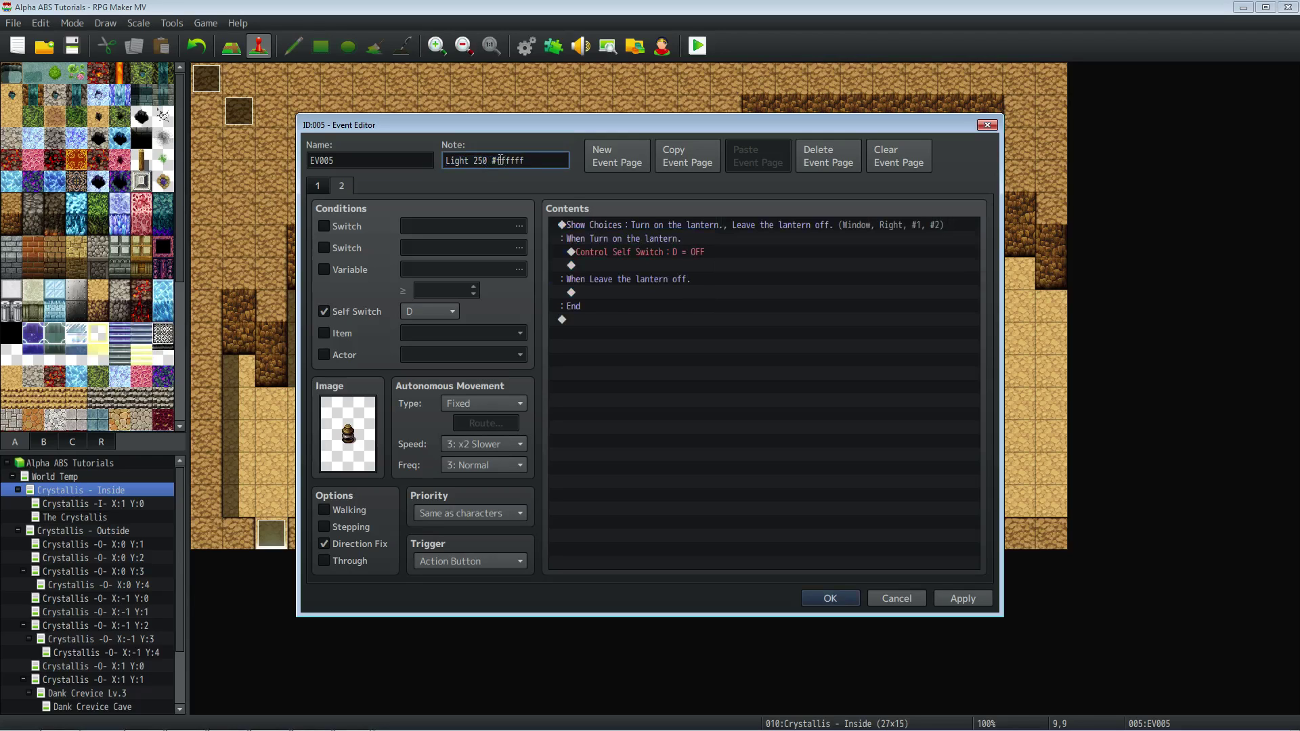
# Save the lantern event, playtest, walk the hero to the lantern and turn it off.
pyautogui.click(829, 599)
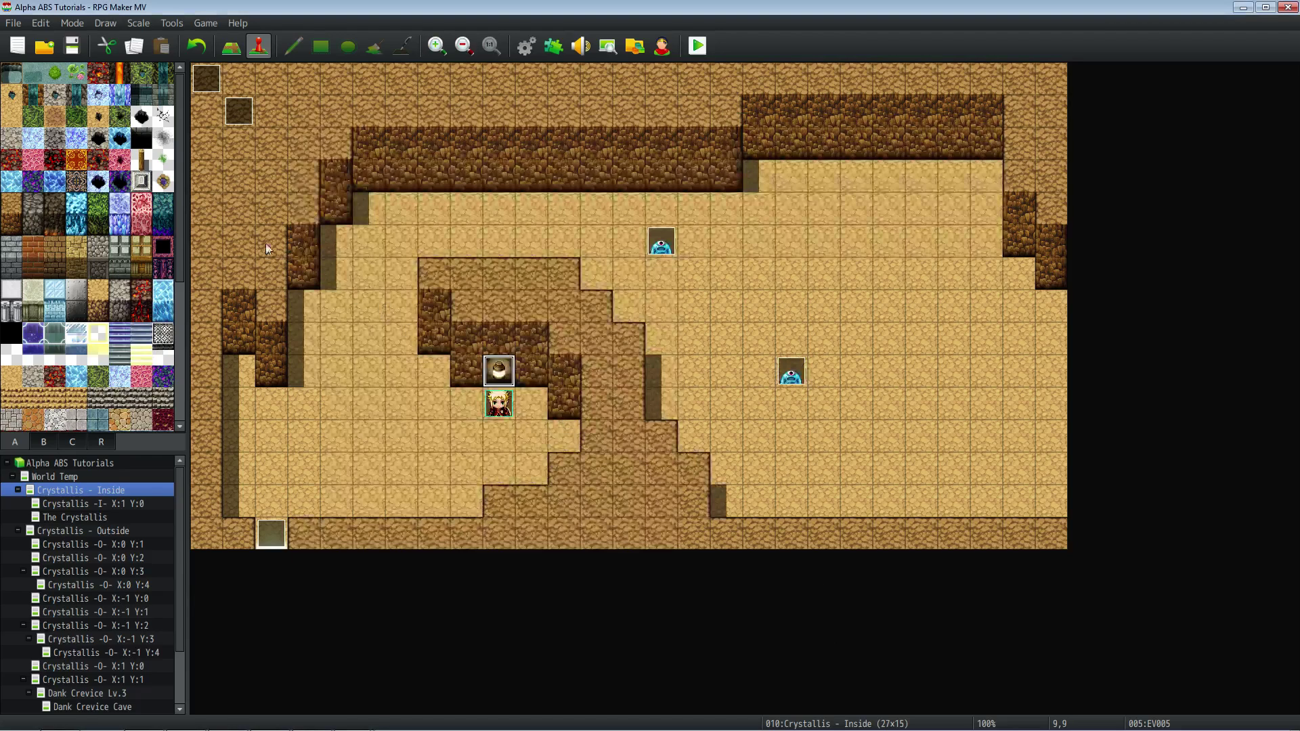
pyautogui.click(695, 46)
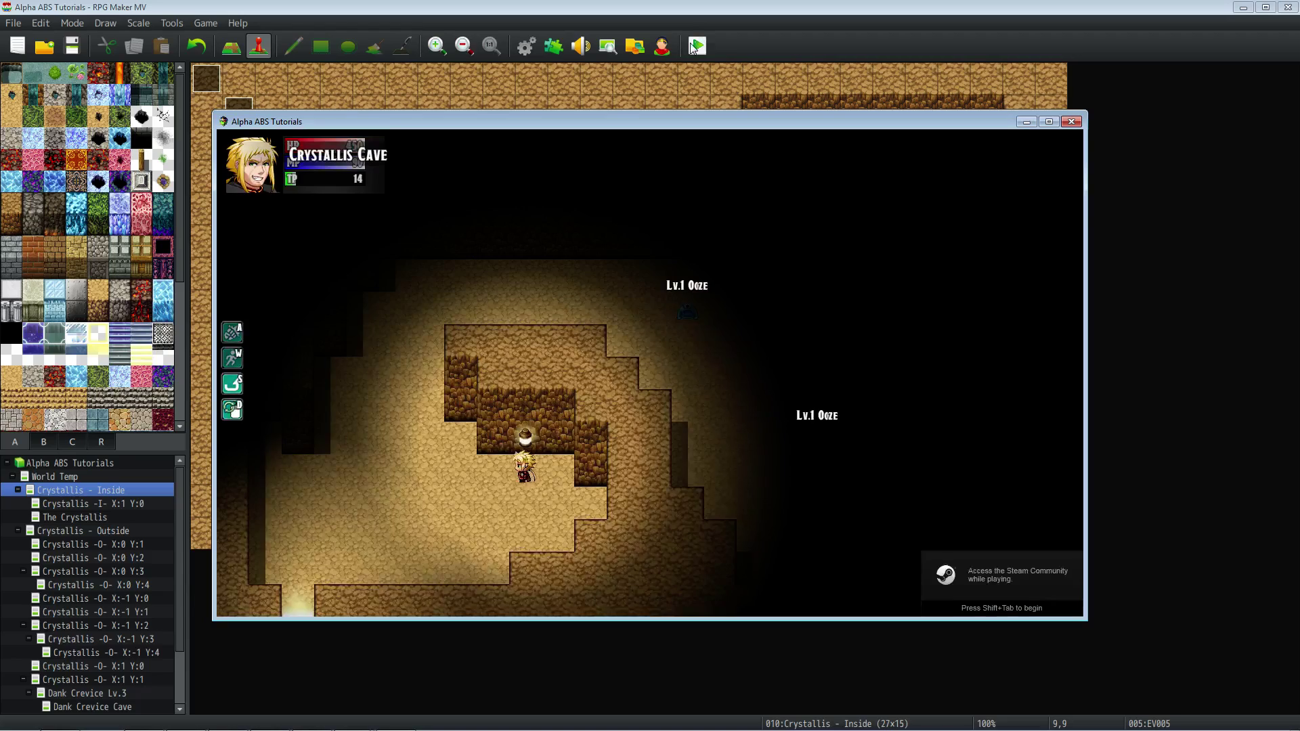
pyautogui.press('Left')
pyautogui.press('Left')
pyautogui.press('Left')
pyautogui.press('Left')
pyautogui.press('Left')
pyautogui.press('Left')
pyautogui.press('Left')
pyautogui.press('Left')
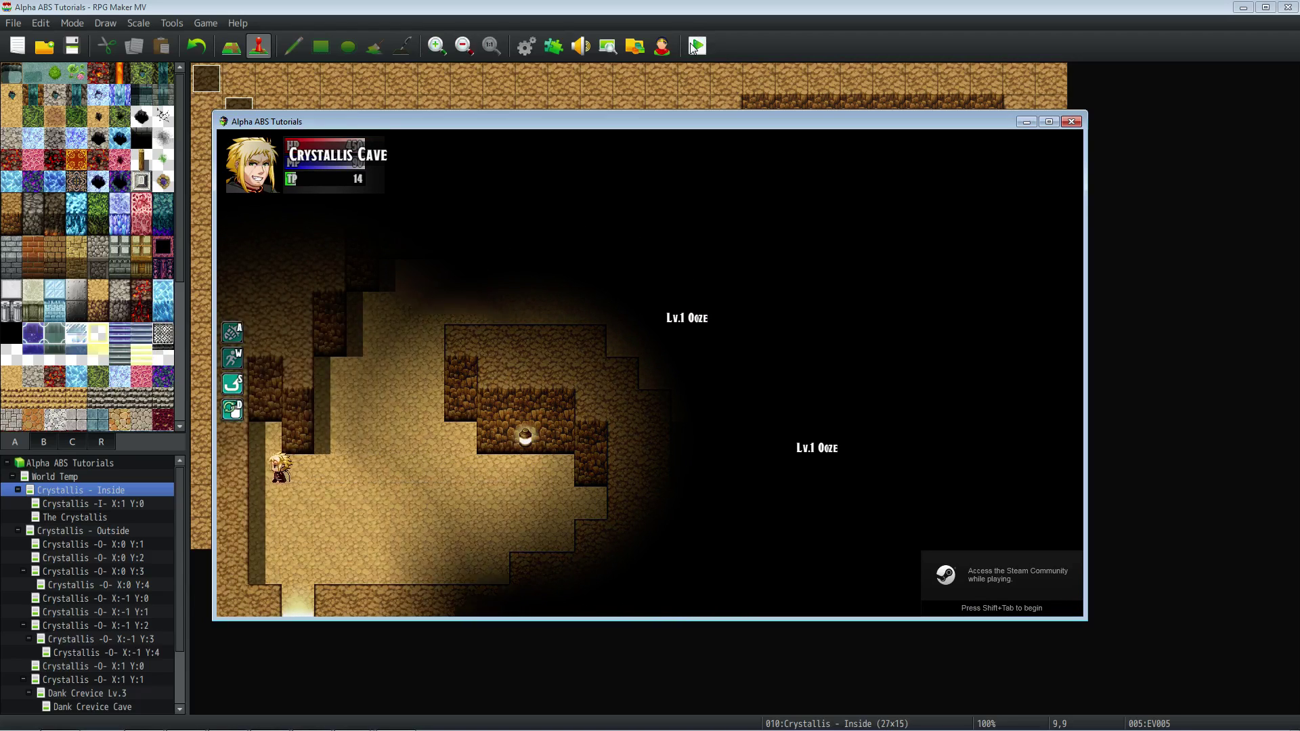
pyautogui.press('Down')
pyautogui.press('Down')
pyautogui.press('Down')
pyautogui.press('Up')
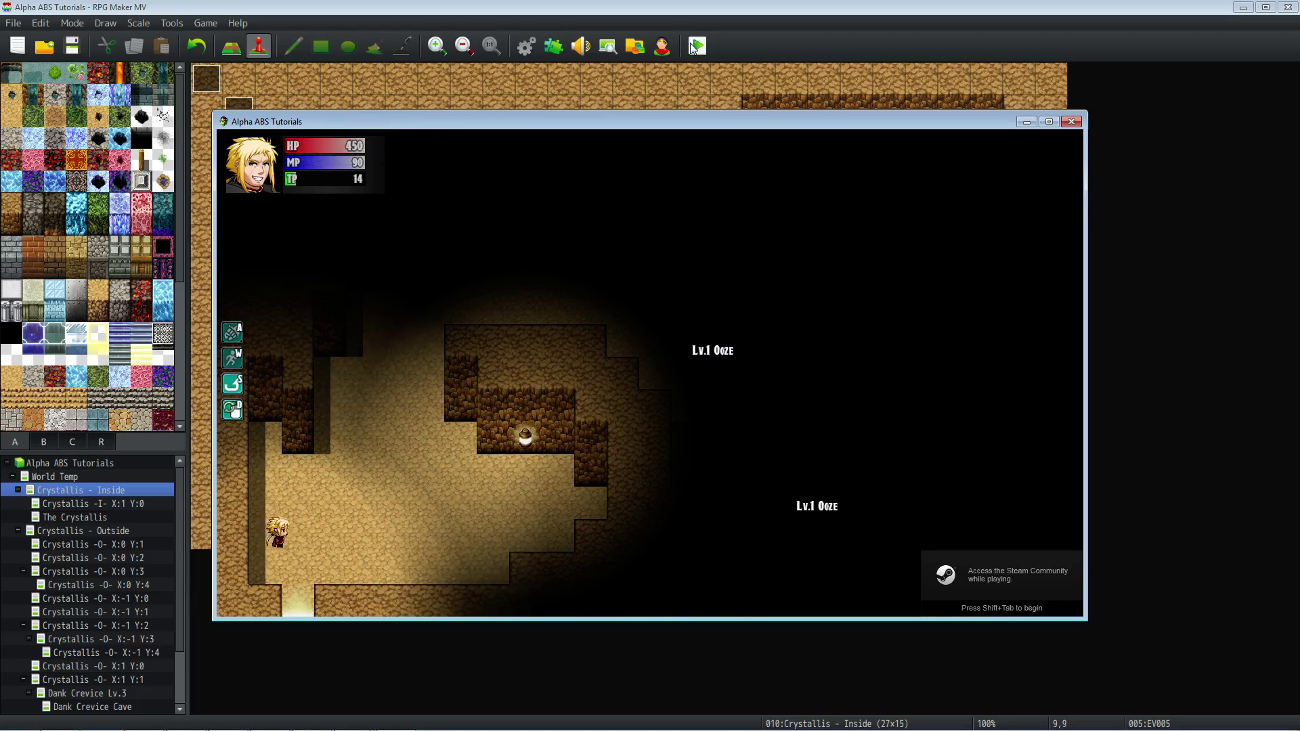
pyautogui.press('Right')
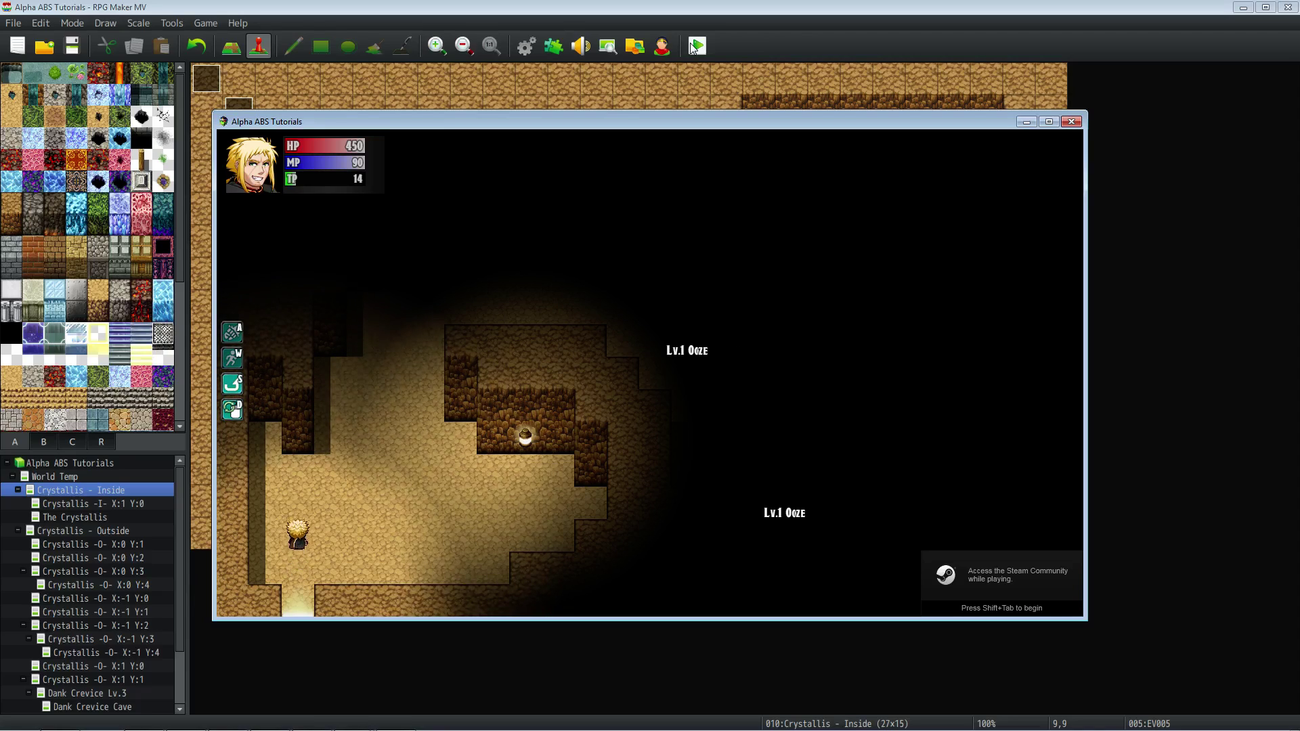
pyautogui.press('Left')
pyautogui.press('Up')
pyautogui.press('Up')
pyautogui.press('Up')
pyautogui.press('Up')
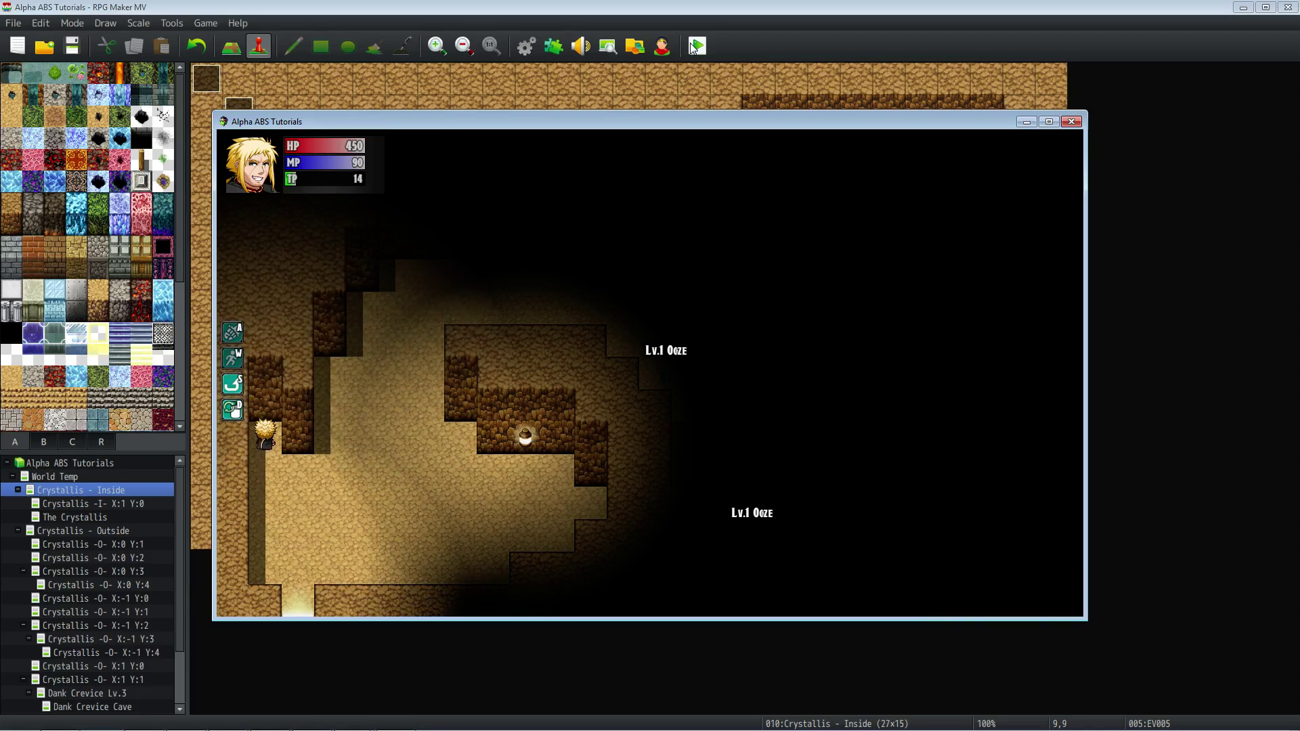
pyautogui.press('Down')
pyautogui.press('Down')
pyautogui.press('Right')
pyautogui.press('Right')
pyautogui.press('Right')
pyautogui.press('Right')
pyautogui.press('Right')
pyautogui.press('Right')
pyautogui.press('Right')
pyautogui.press('Right')
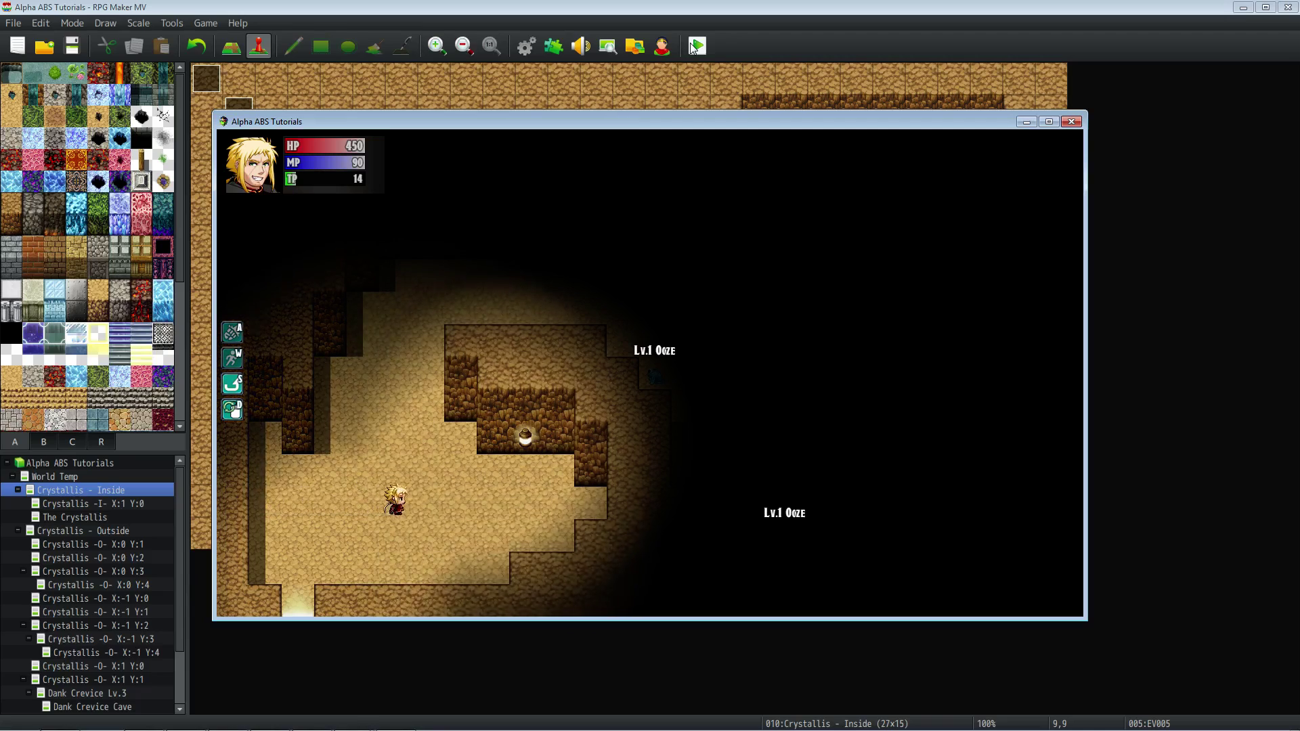
pyautogui.press('Up')
pyautogui.press('Return')
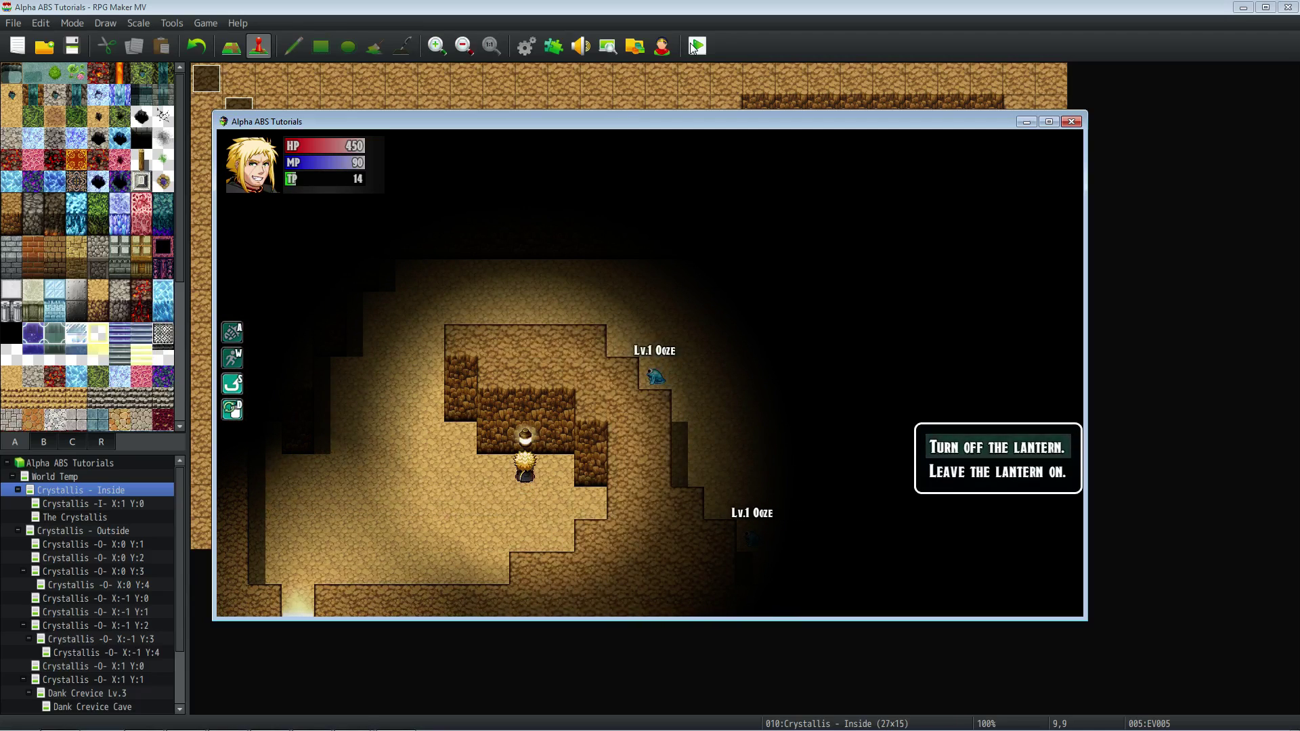
pyautogui.press('Return')
# Walk back to the unlit lantern, turn it on, and step away to see the light.
pyautogui.press('Left')
pyautogui.press('Left')
pyautogui.press('Left')
pyautogui.press('Left')
pyautogui.press('Left')
pyautogui.press('Left')
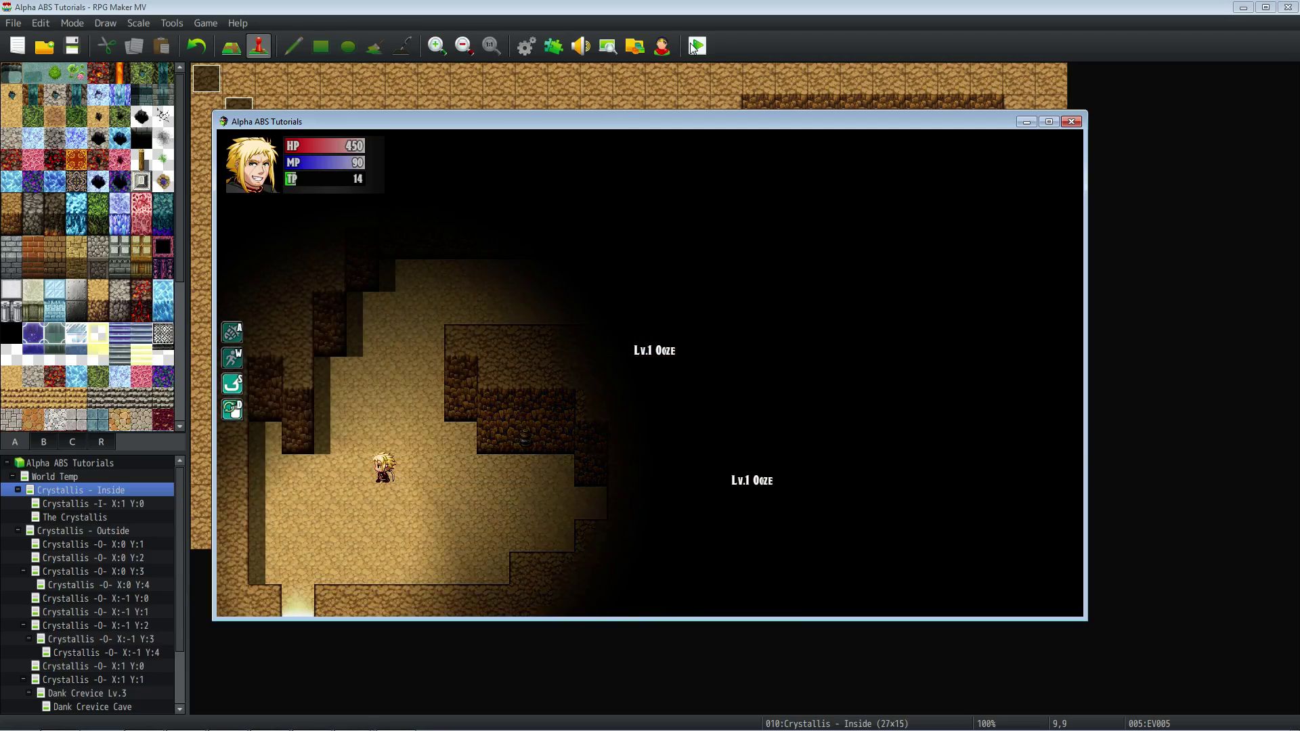
pyautogui.press('Left')
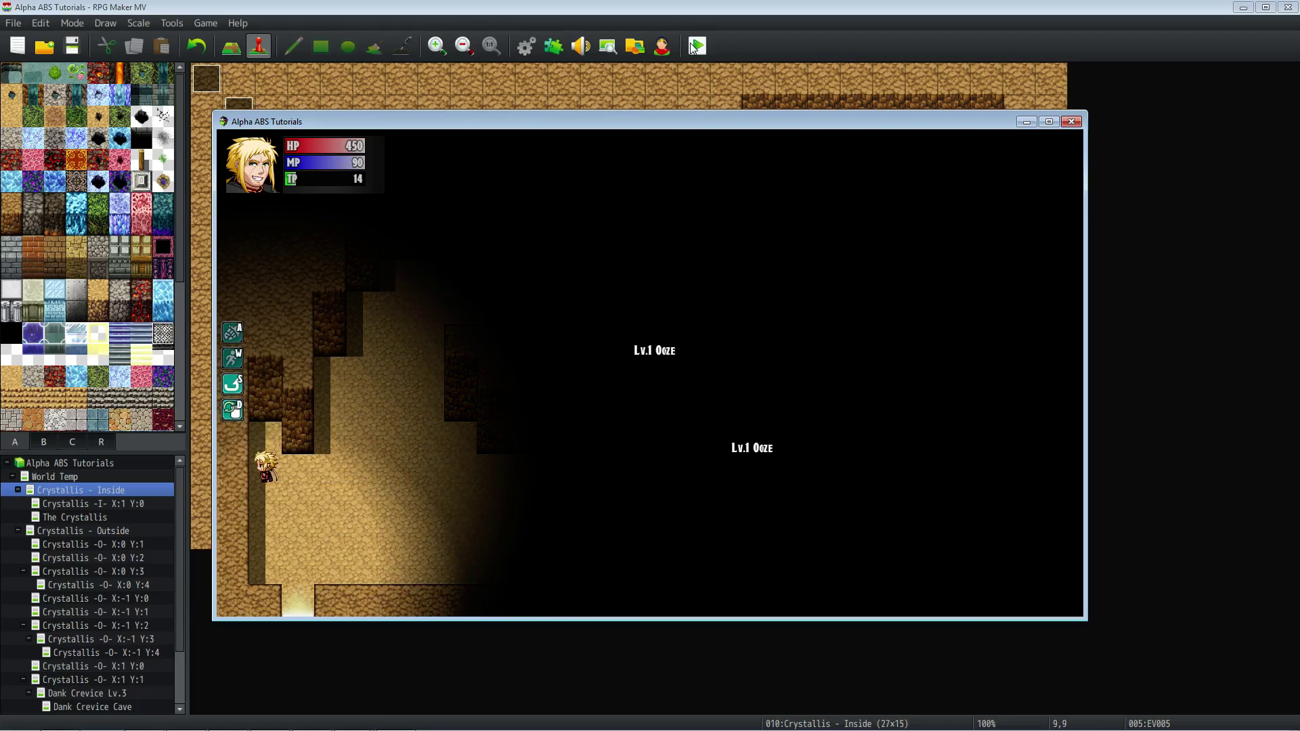
pyautogui.press('Down')
pyautogui.press('Right')
pyautogui.press('Right')
pyautogui.press('Right')
pyautogui.press('Right')
pyautogui.press('Right')
pyautogui.press('Right')
pyautogui.press('Right')
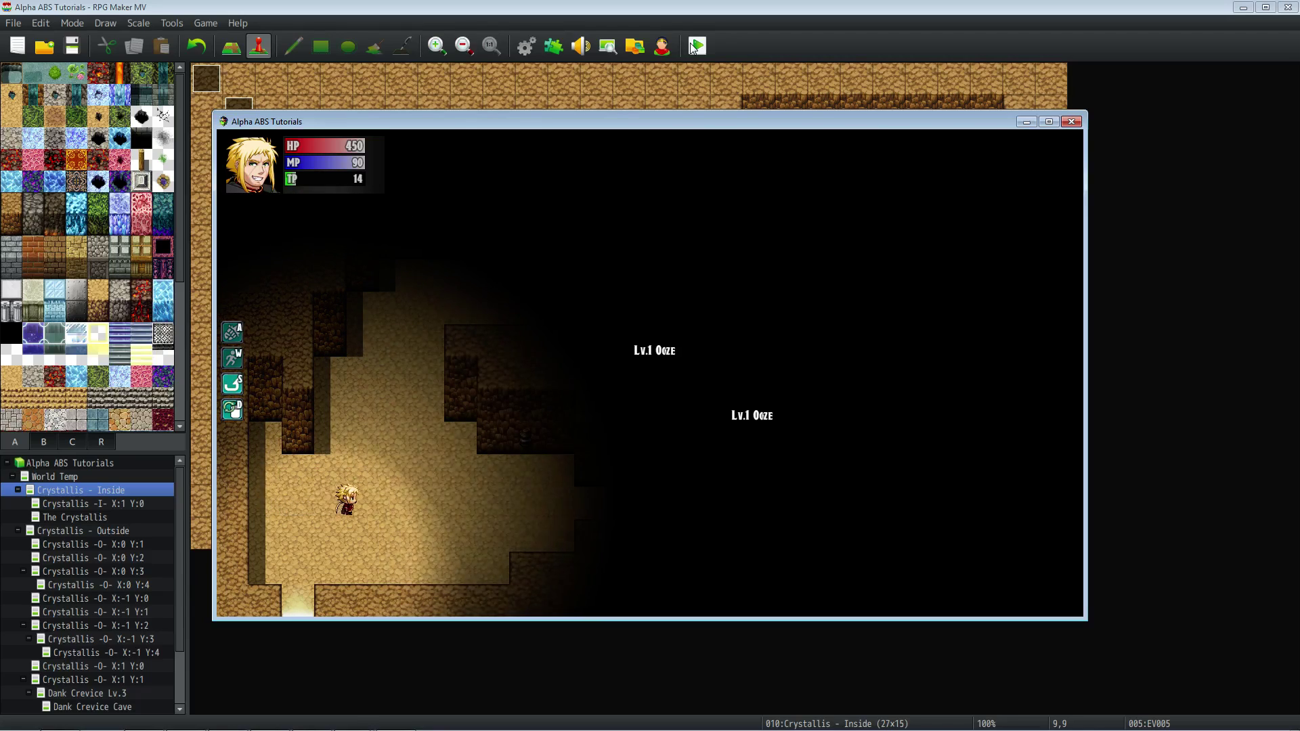
pyautogui.press('Up')
pyautogui.press('Return')
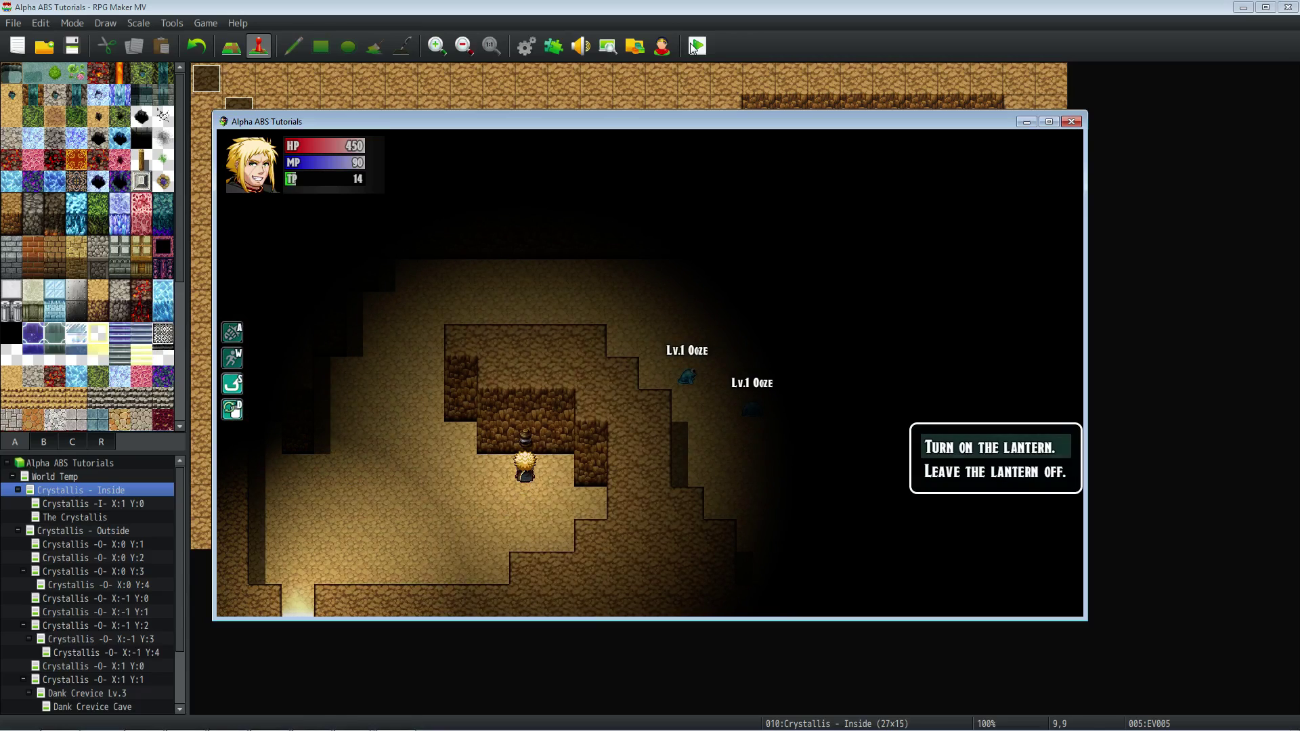
pyautogui.press('Return')
pyautogui.press('Left')
pyautogui.press('Left')
pyautogui.press('Left')
pyautogui.press('Left')
pyautogui.press('Left')
pyautogui.press('Left')
pyautogui.press('Left')
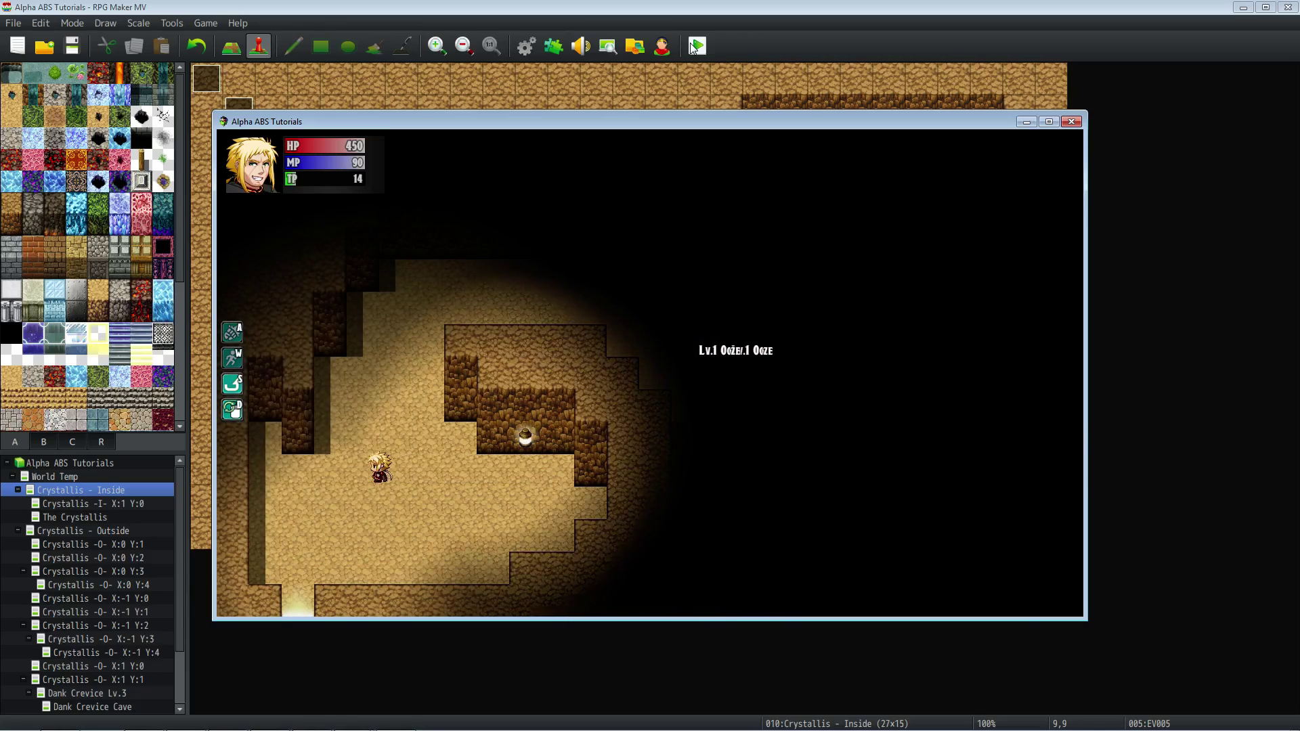
pyautogui.press('Up')
pyautogui.press('Up')
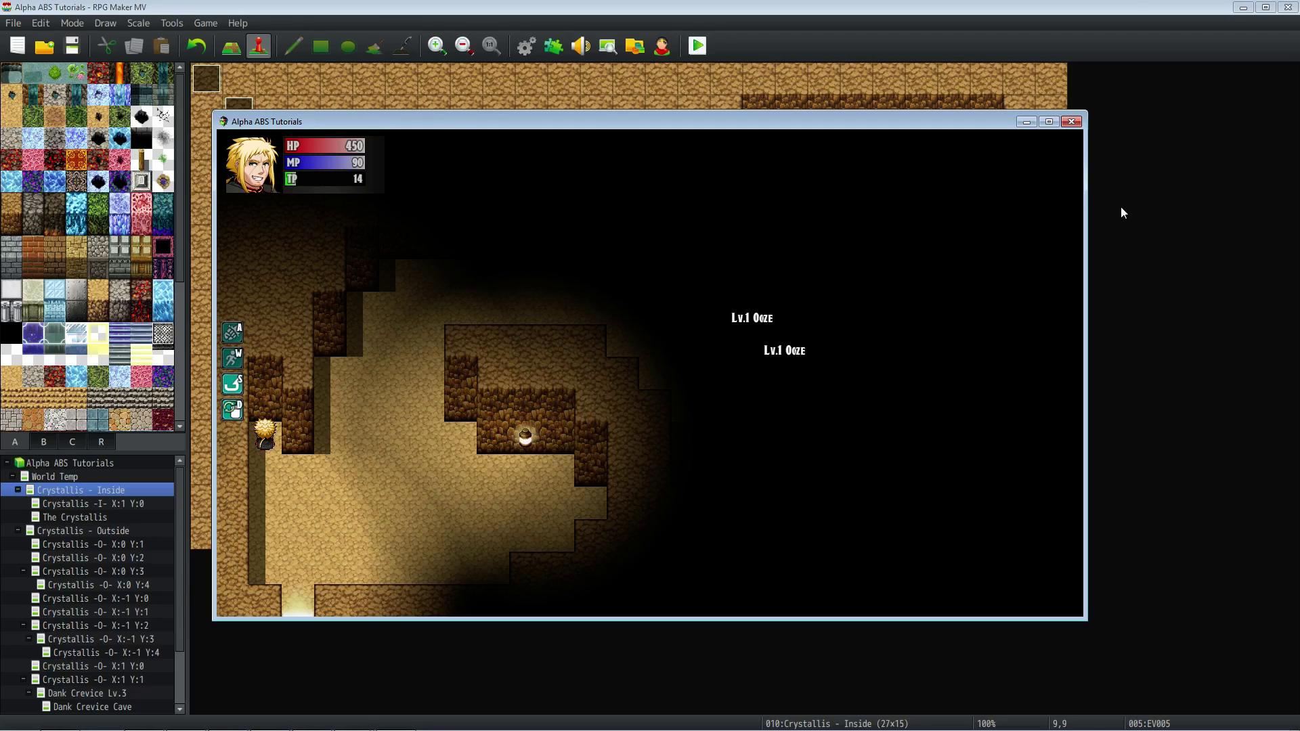
# Close the playtest, reopen the lantern event, and edit its note to 'Light 750 #ff2651'.
pyautogui.click(1071, 121)
pyautogui.rightClick(509, 378)
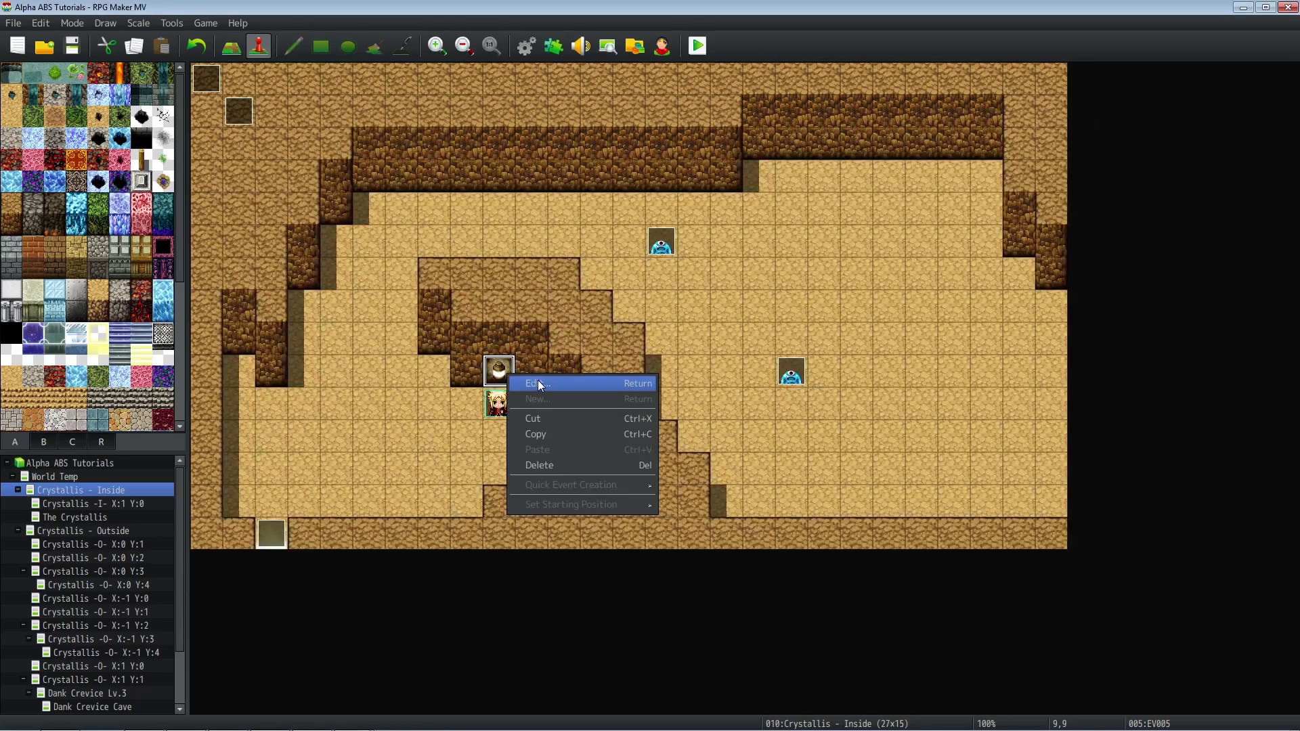
pyautogui.click(535, 379)
pyautogui.press('Tab')
pyautogui.doubleClick(480, 160)
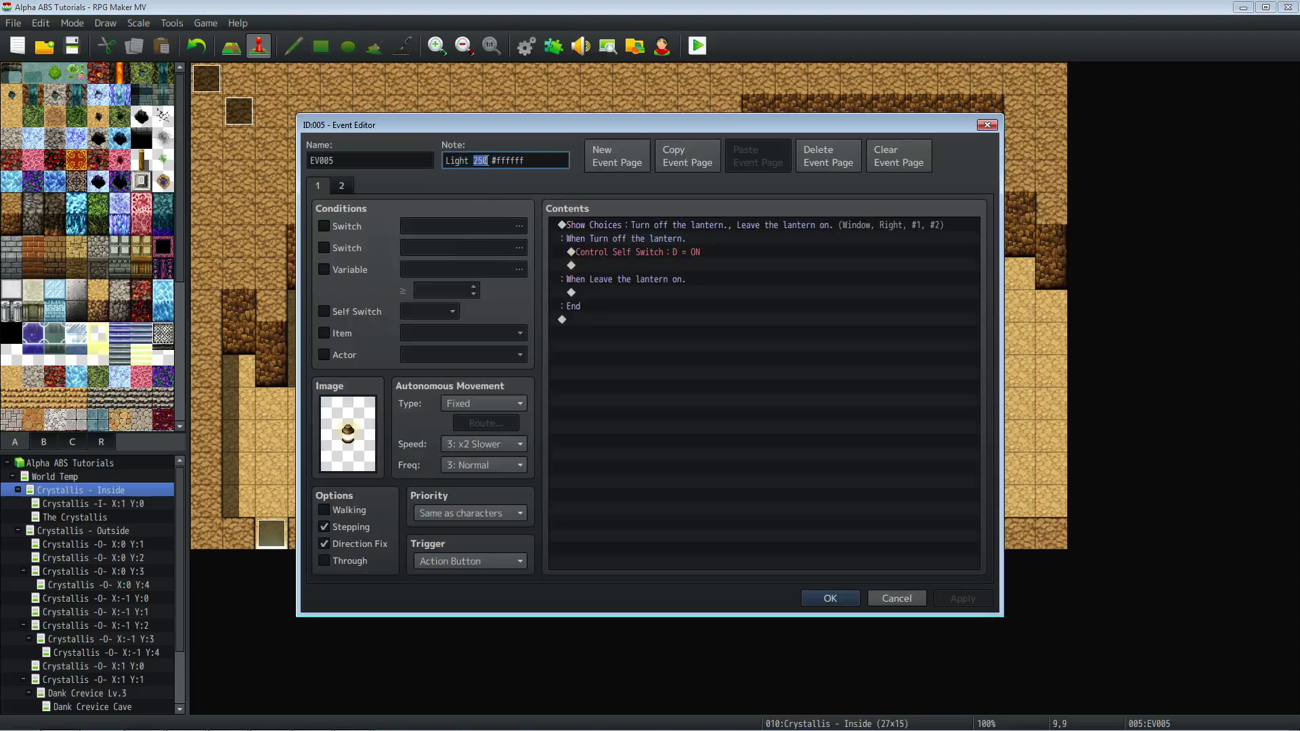
pyautogui.write('7')
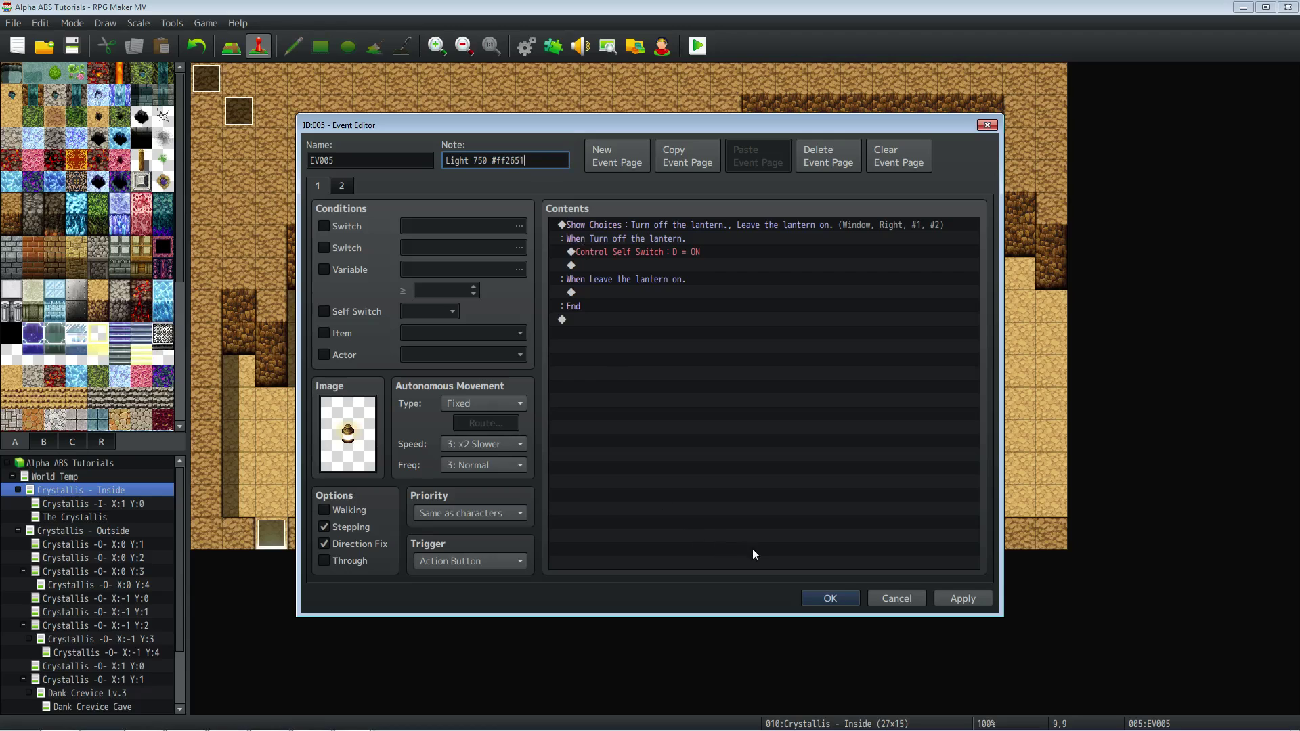
# Save the lantern event and playtest, walking through the red-lit cave.
pyautogui.click(824, 598)
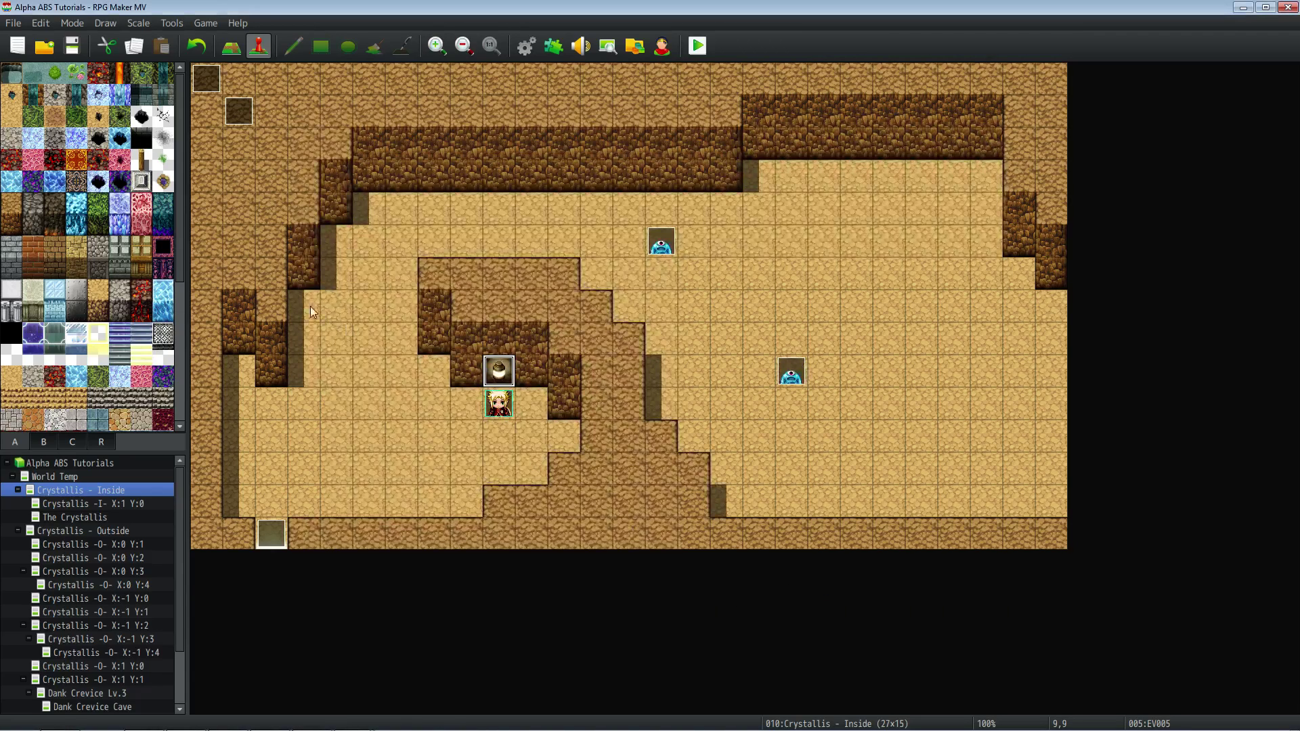
pyautogui.click(697, 45)
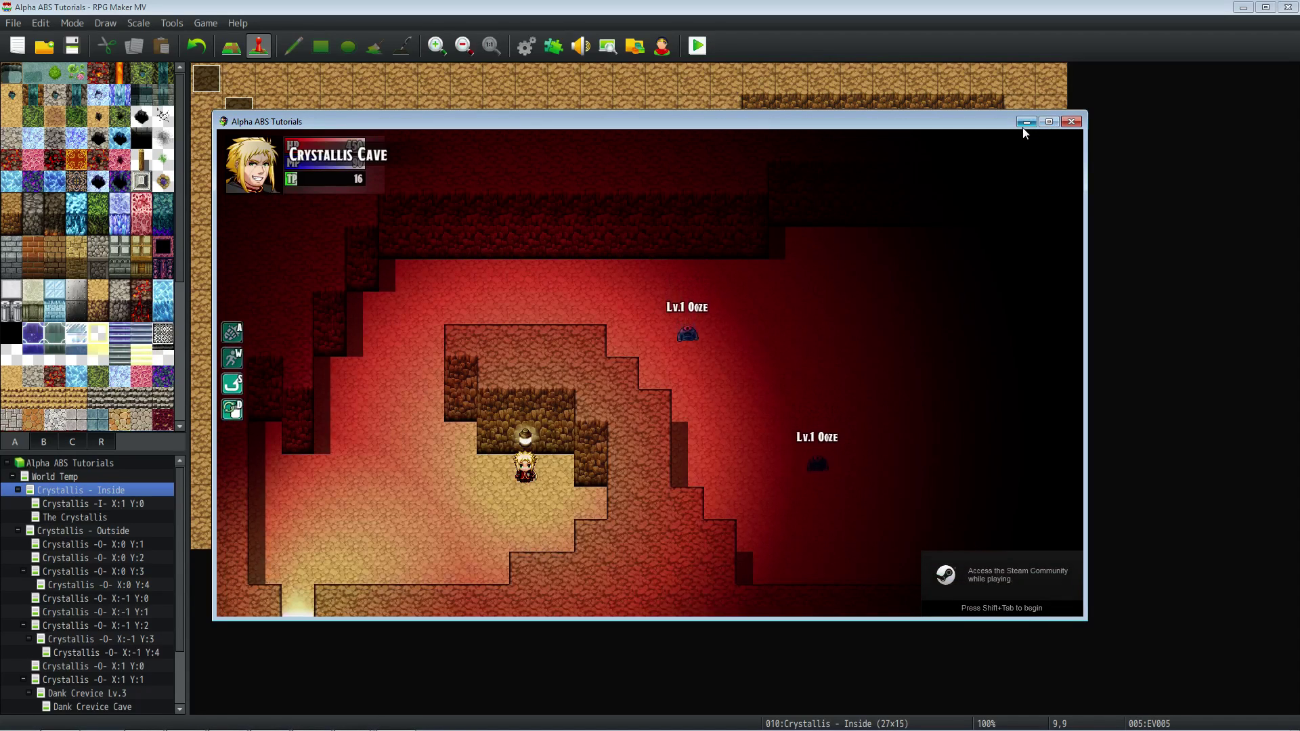
pyautogui.press('Left')
pyautogui.press('Left')
pyautogui.press('Left')
pyautogui.press('Left')
pyautogui.press('Left')
pyautogui.press('Left')
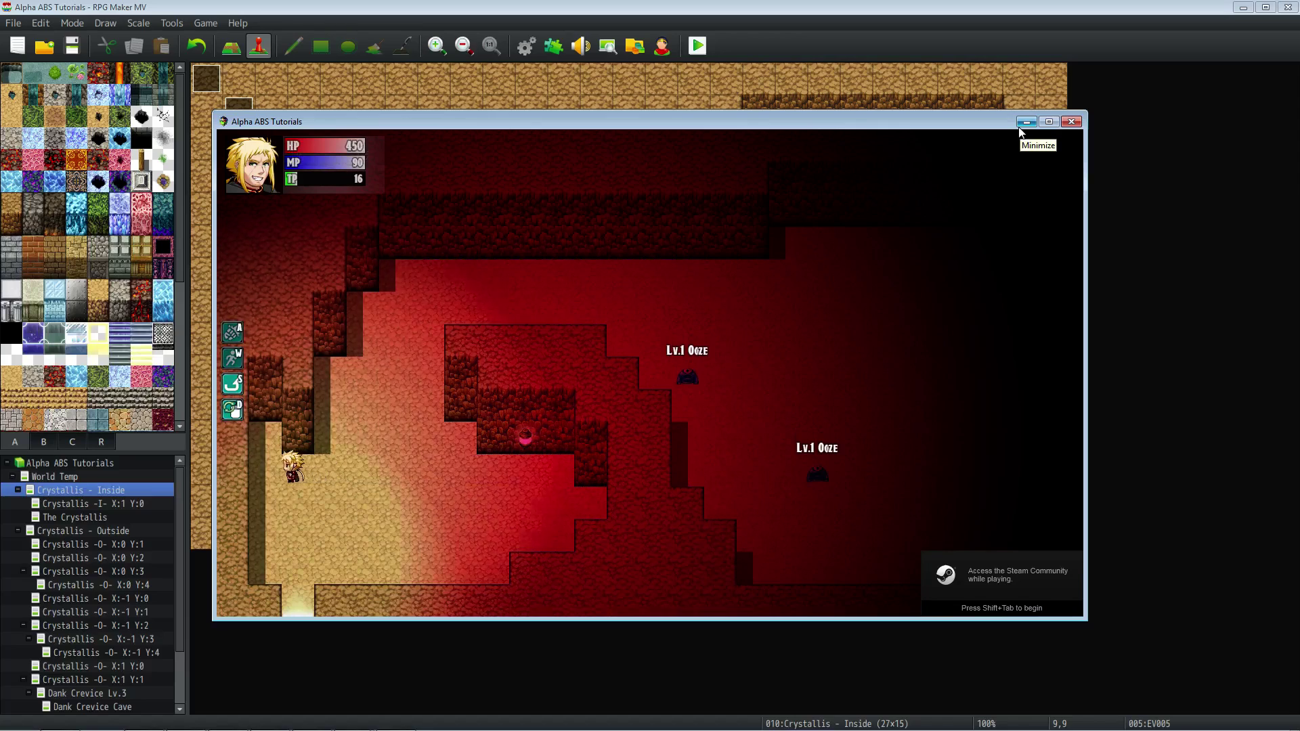
pyautogui.press('Up')
pyautogui.press('Up')
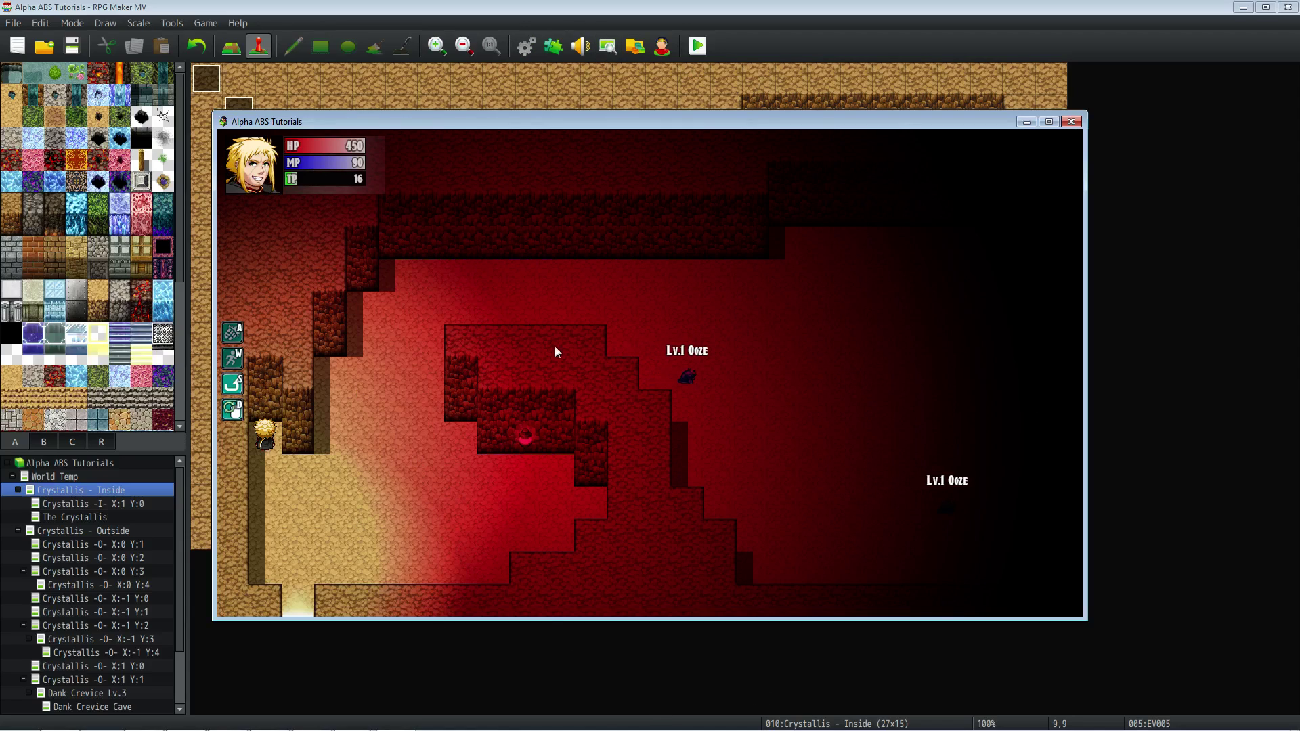
# Walk up to the lantern and switch it off, leaving the cave dim.
pyautogui.press('Down')
pyautogui.press('Down')
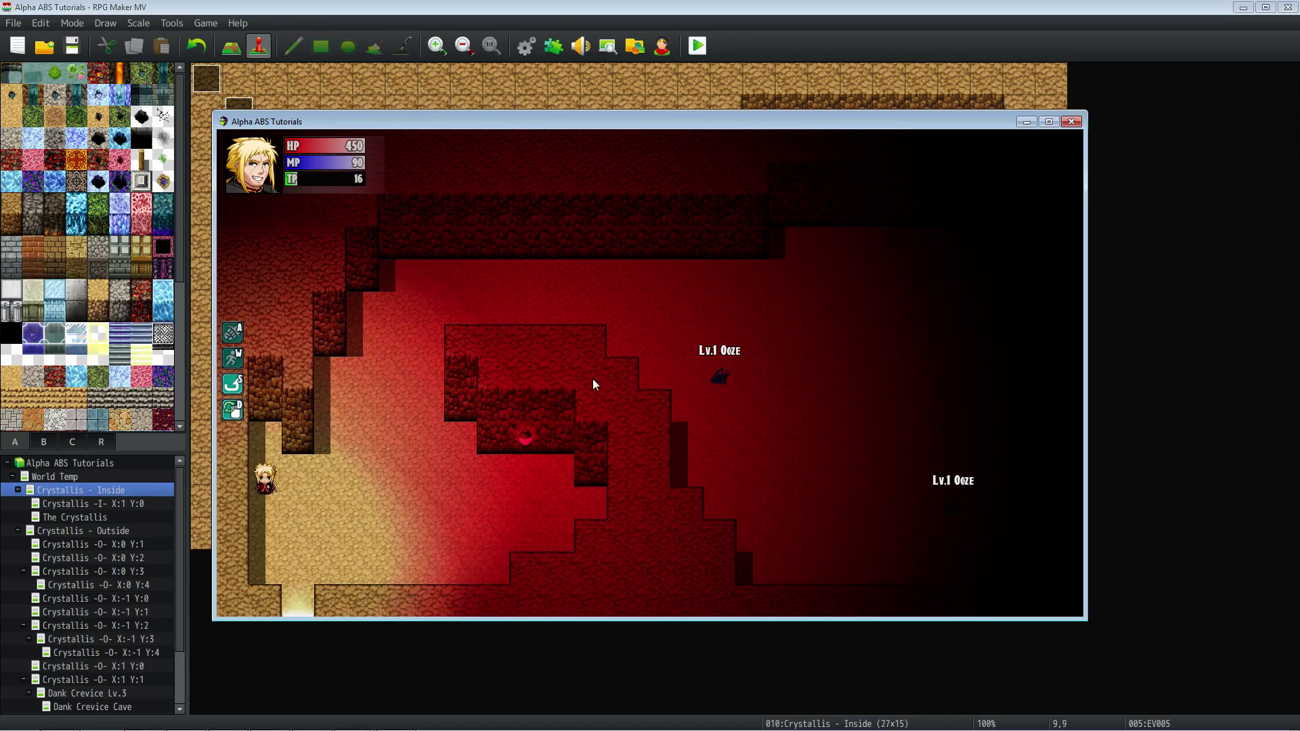
pyautogui.press('Right')
pyautogui.press('Right')
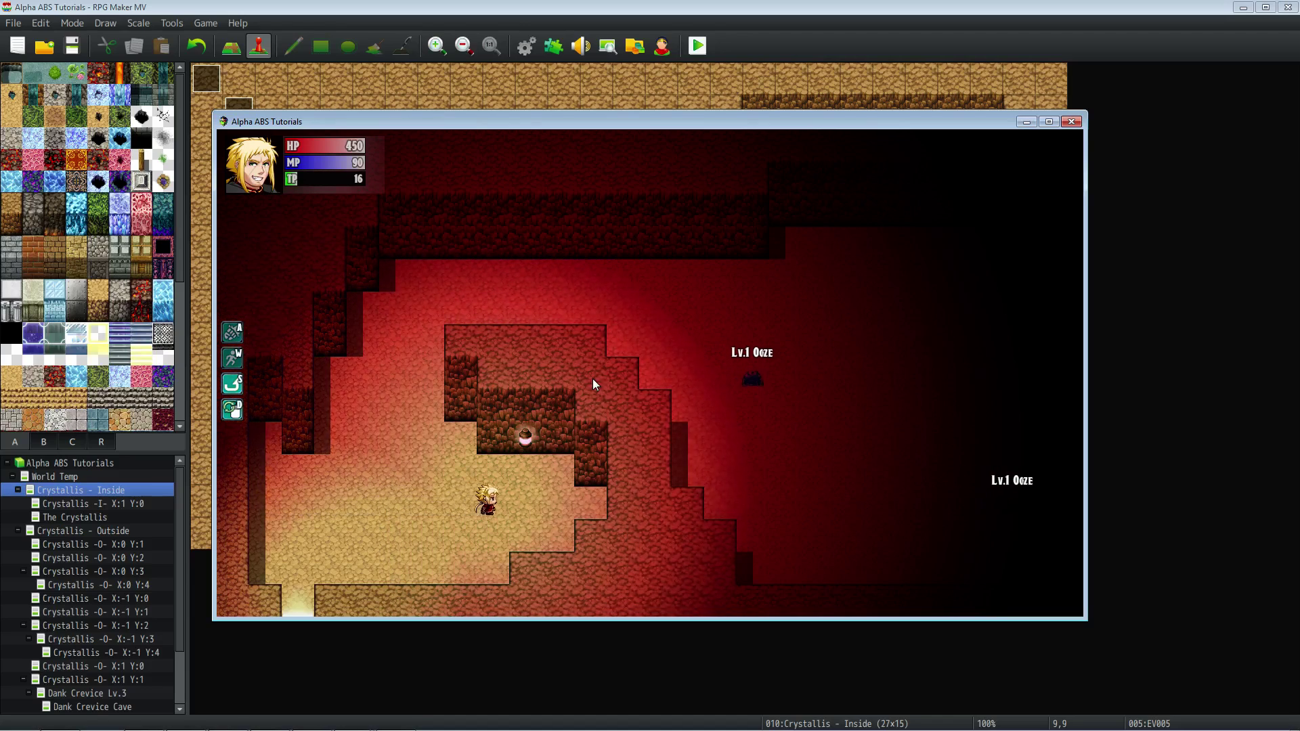
pyautogui.press('Up')
pyautogui.press('Return')
pyautogui.press('Return')
pyautogui.press('Left')
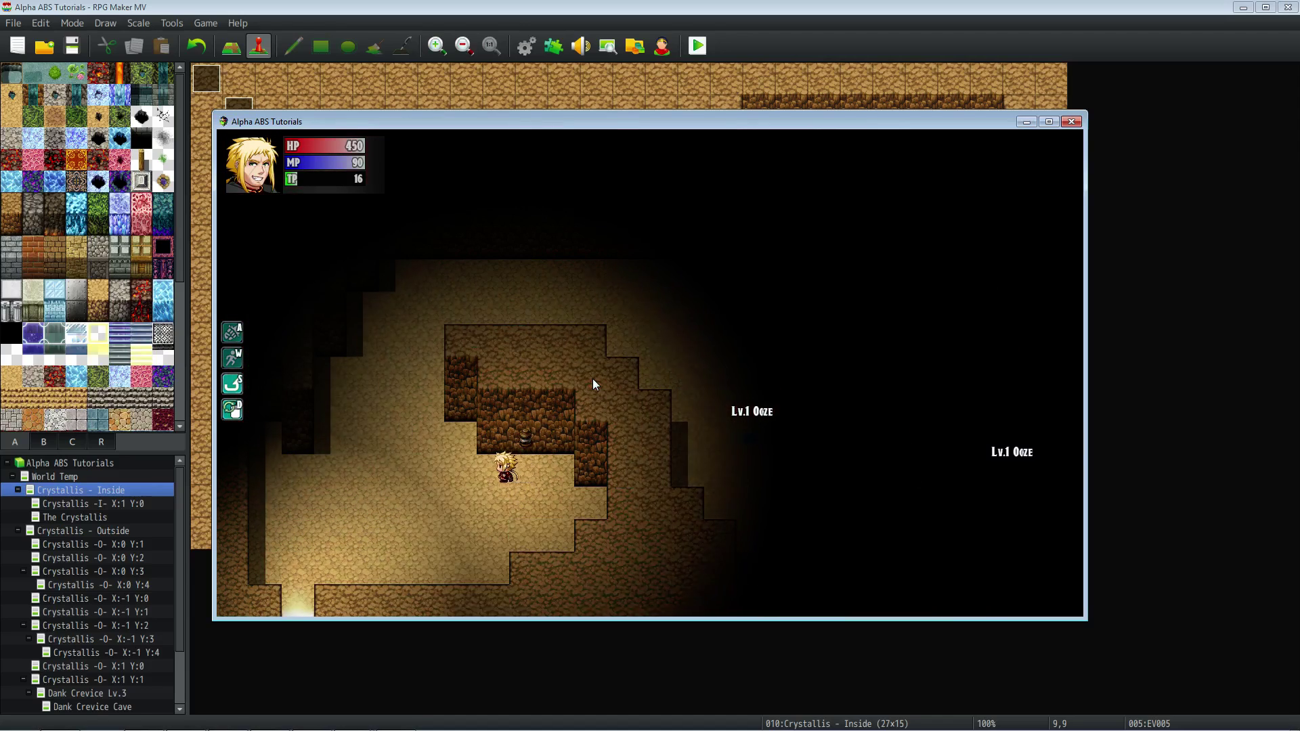
pyautogui.press('Left')
pyautogui.press('Down')
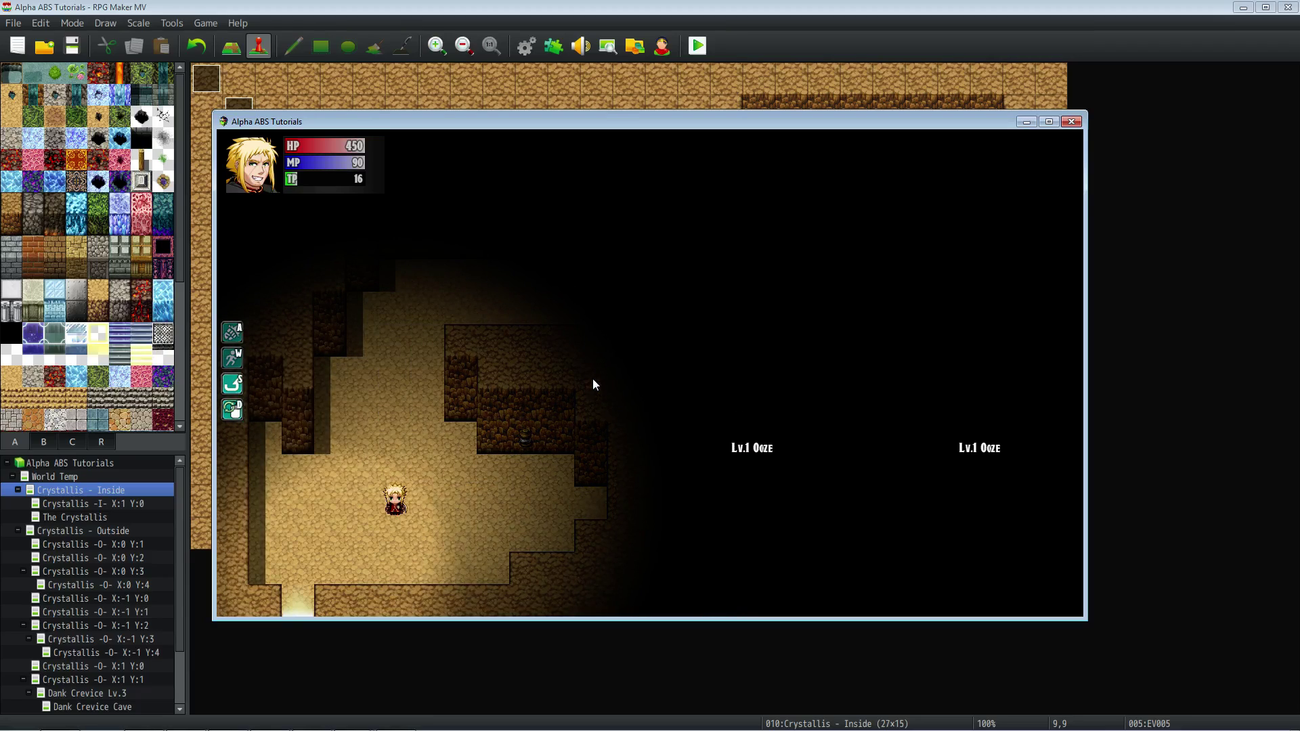